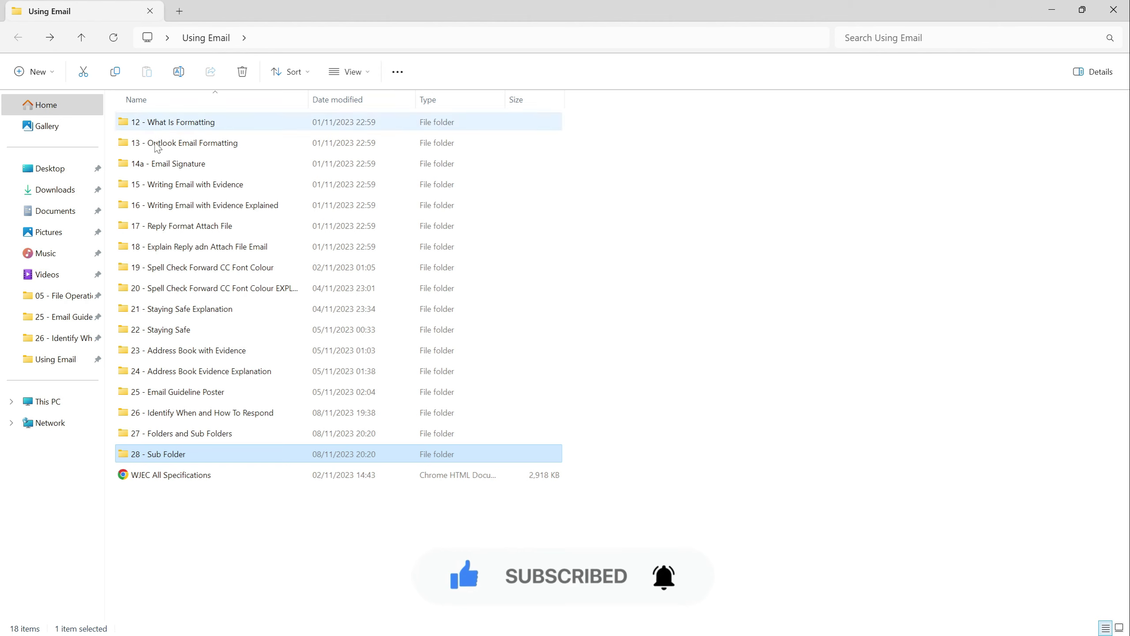
Select the 28 - Sub Folder folder in the File Explorer list.
drag(234, 560, 128, 124)
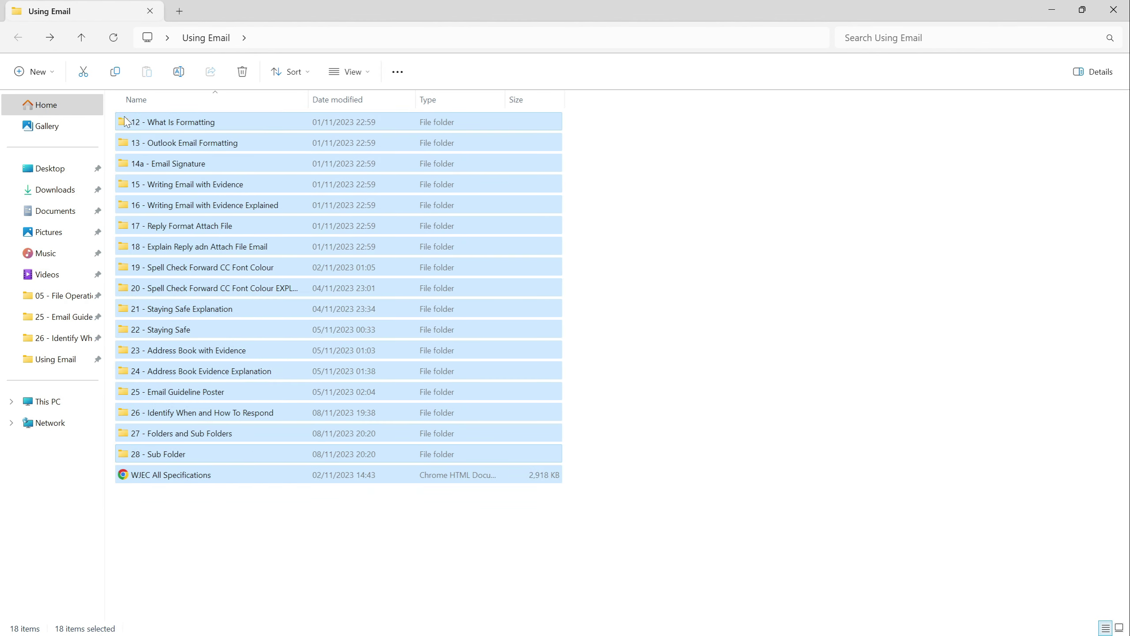
click(127, 127)
click(122, 452)
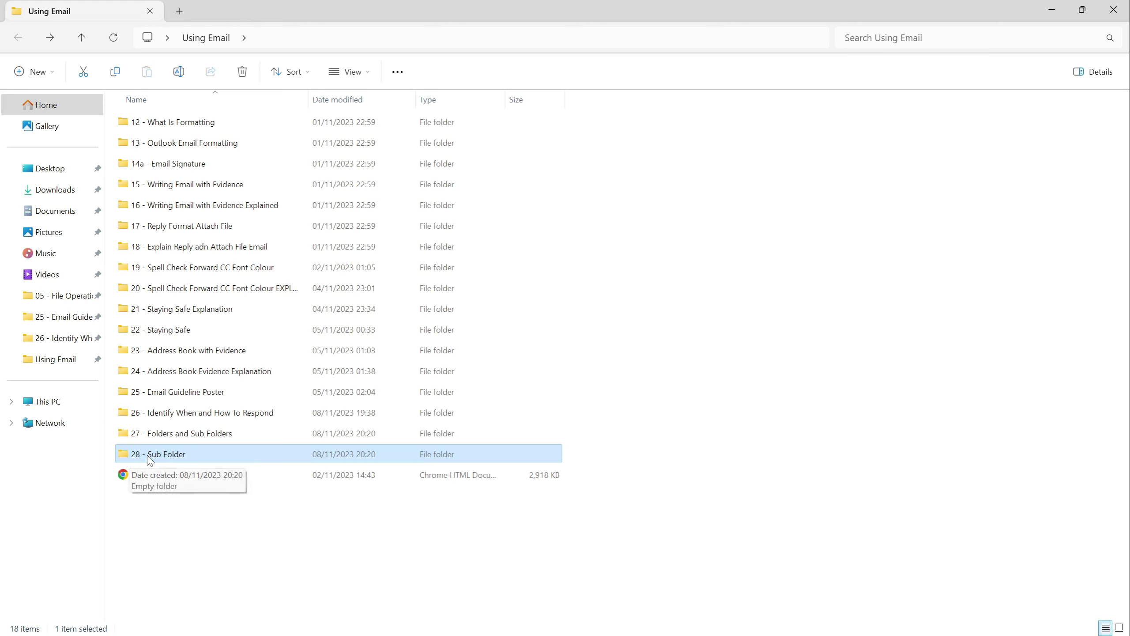
Open 28 - Sub Folder and add a new folder named 'Sub Folder' inside it.
double_click(124, 455)
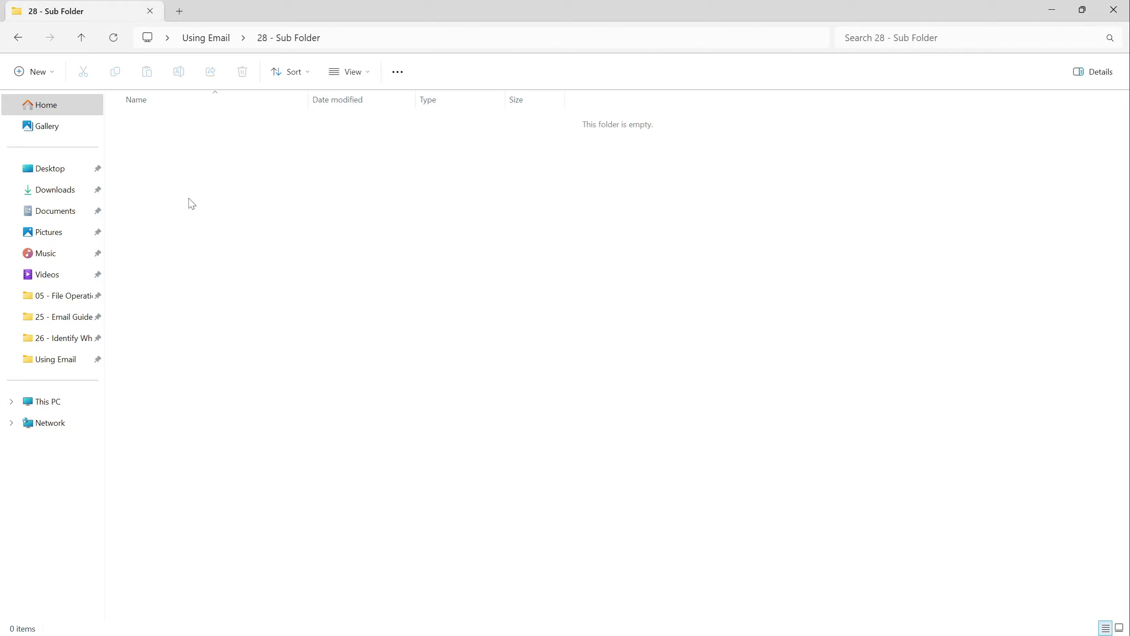
right_click(209, 176)
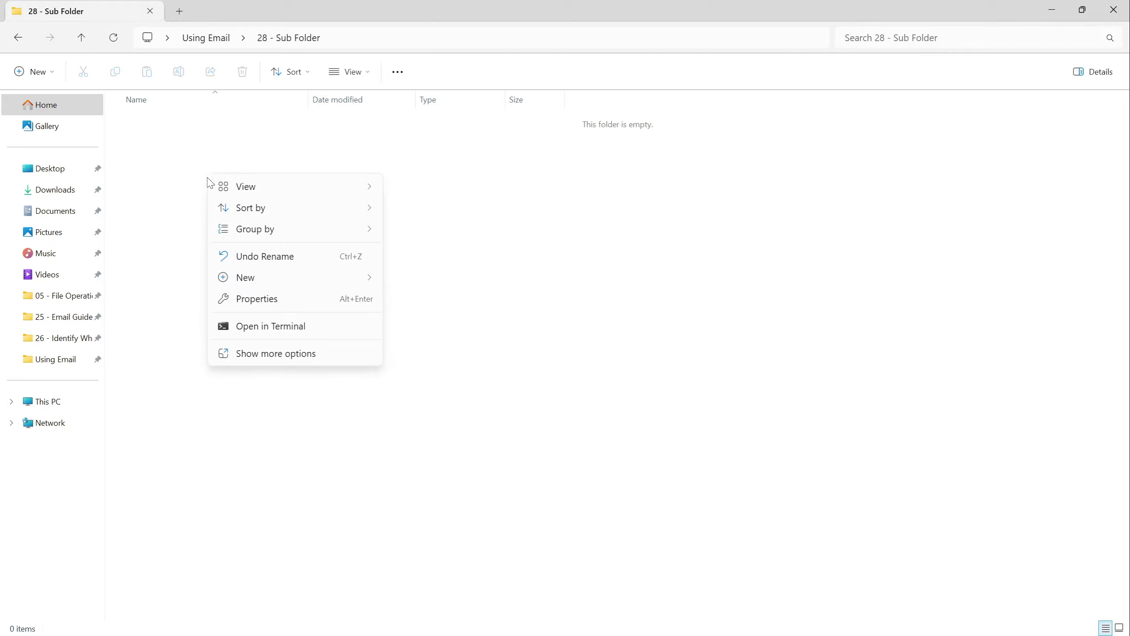
mouse_move(278, 284)
click(414, 281)
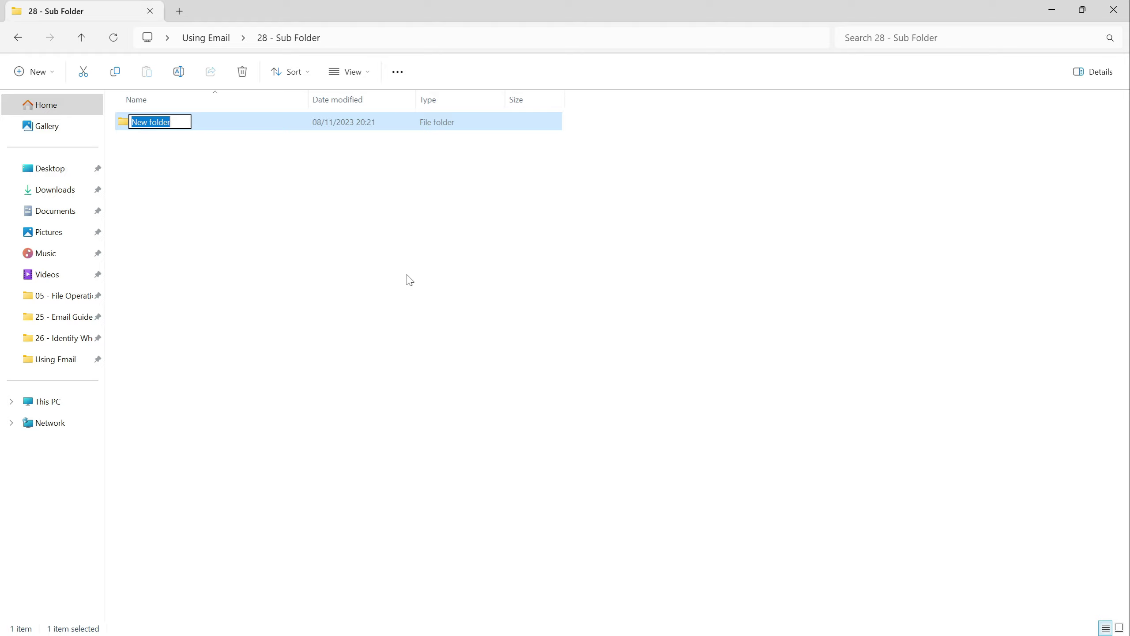
text(Sub Folder)
key(Return)
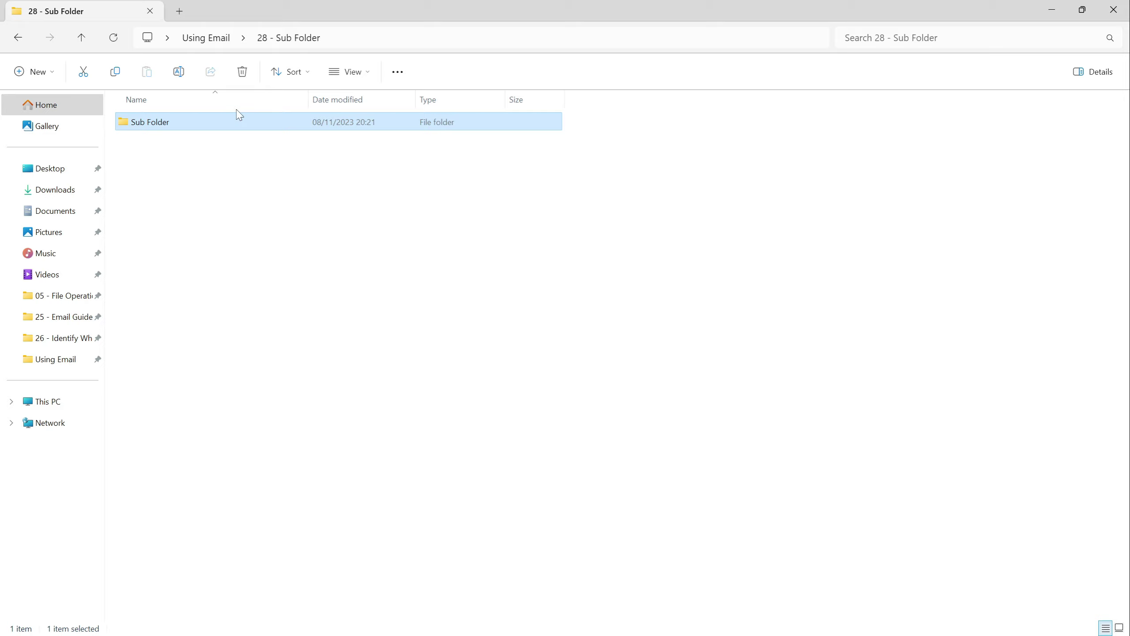
Open Sub Folder and create a folder named 'Sub Sub Folder' in it with Ctrl+Shift+N.
double_click(126, 129)
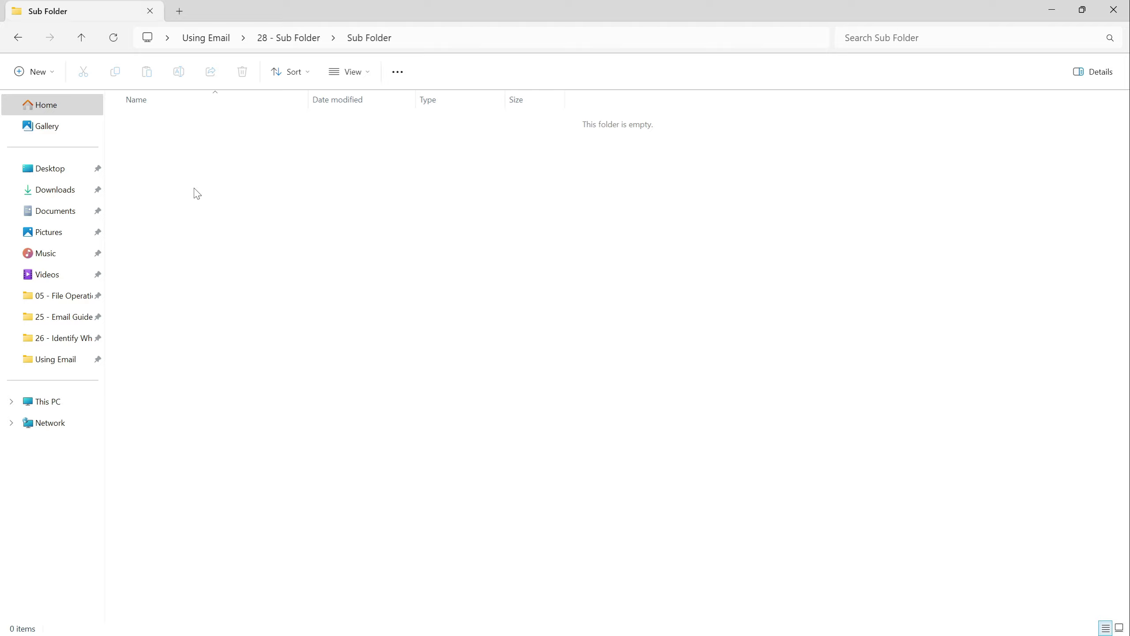
key(ctrl+shift+n)
text(Sub Sub Folder)
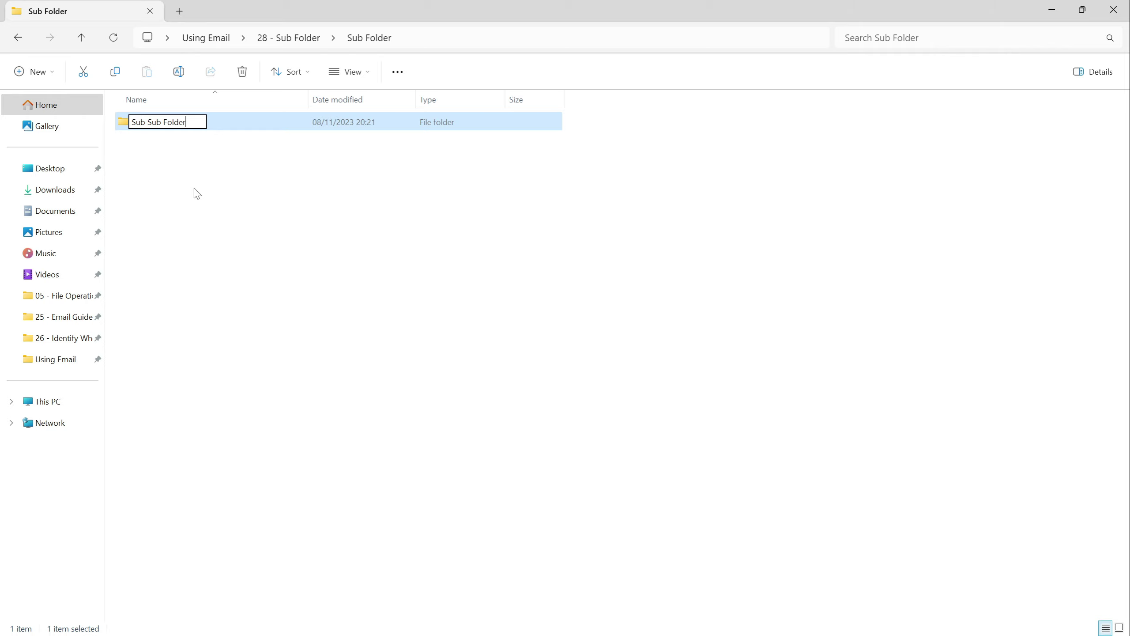
key(Return)
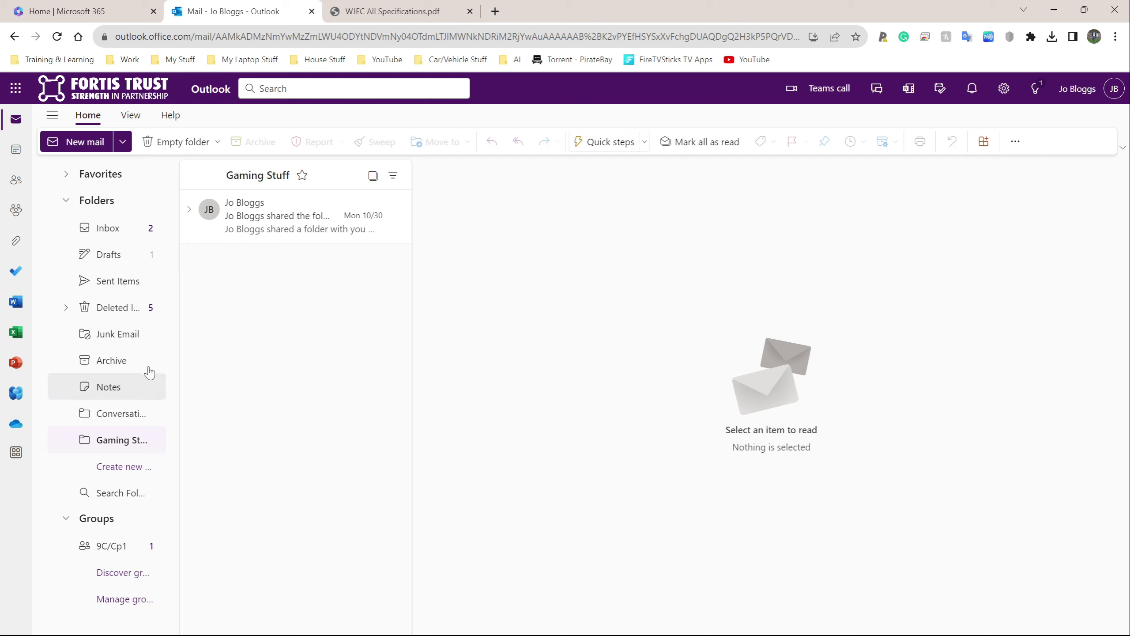
Show the Inbox's seven messages, expanding and then collapsing the Favorites section.
click(146, 238)
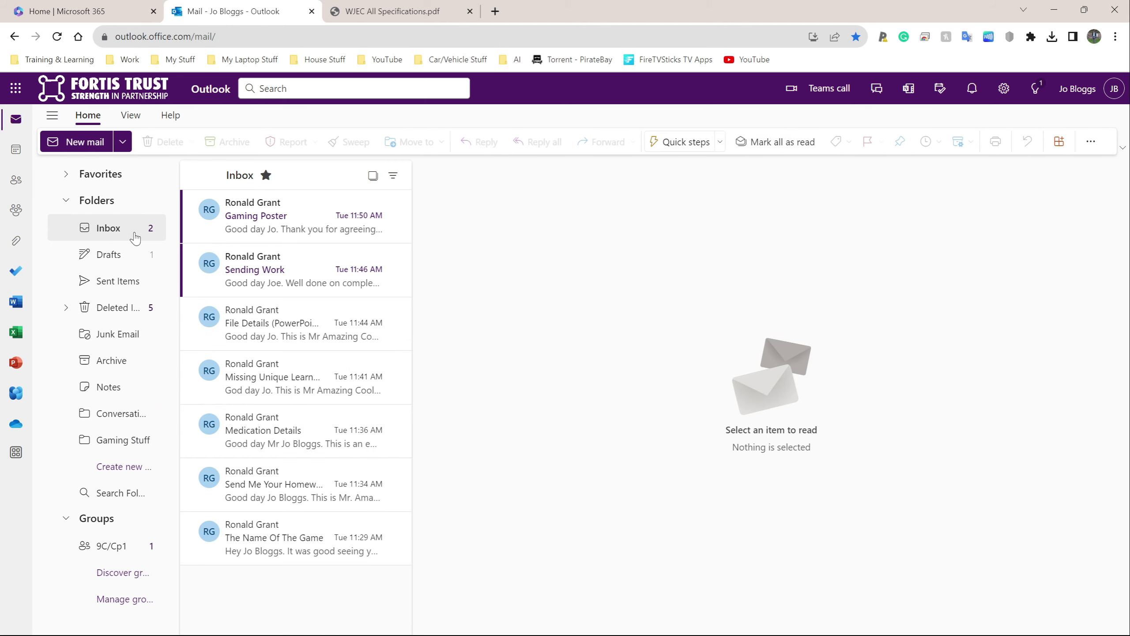
click(67, 174)
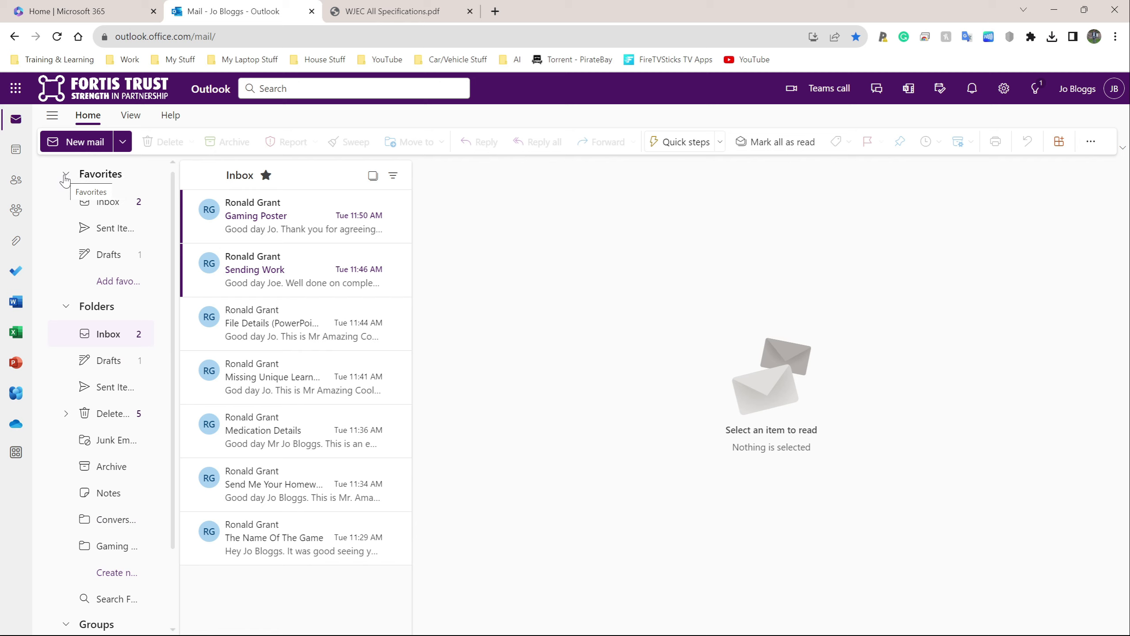
click(66, 177)
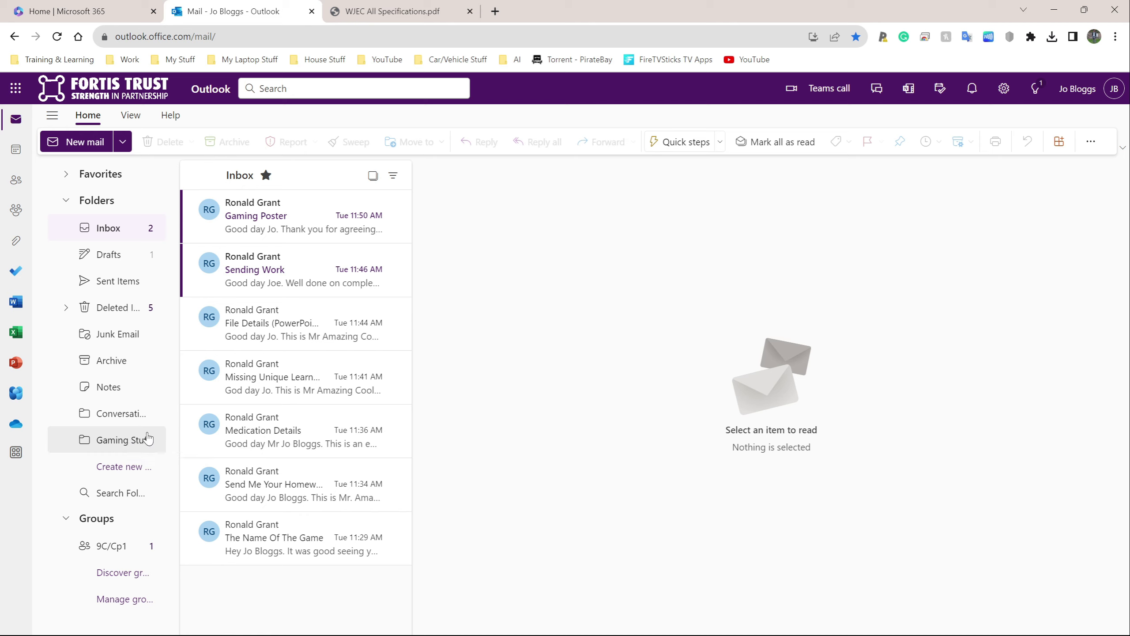
Snip the folder pane with Gaming Stuff's options menu, then bring up the WPS Writer guide.
right_click(135, 440)
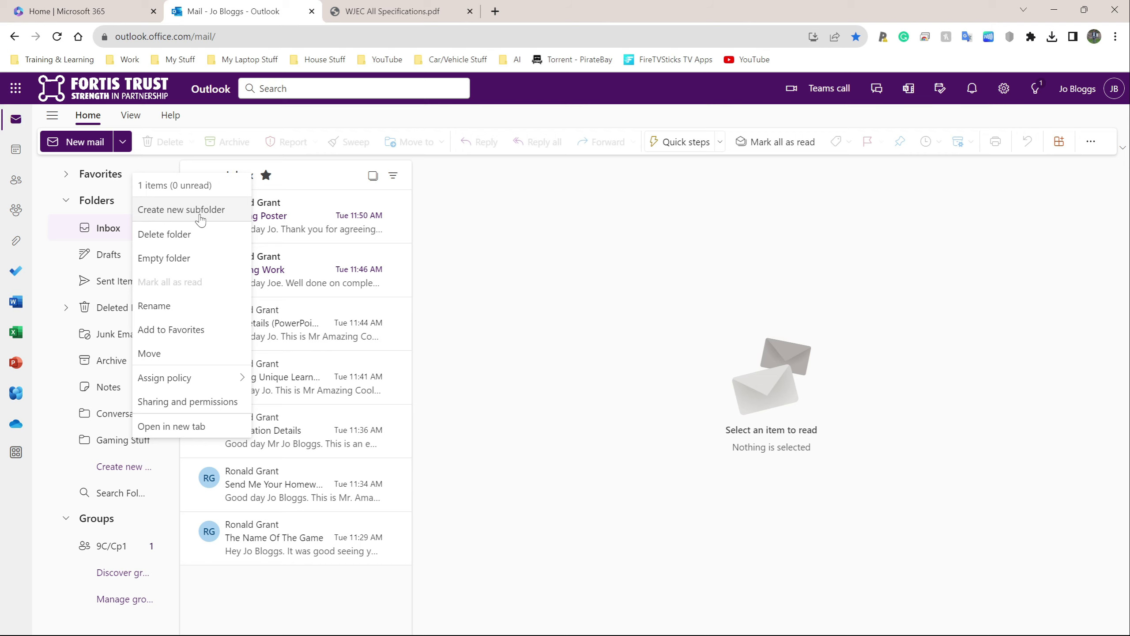
key(super+shift+s)
drag(1, 100, 412, 455)
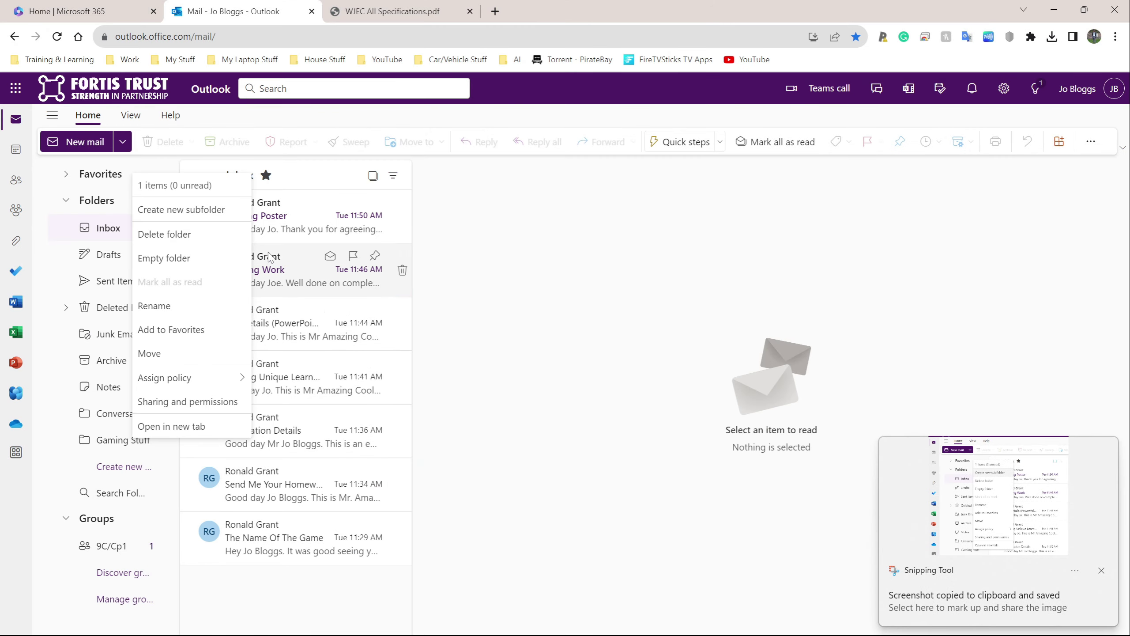
key(alt+Tab)
key(alt+Tab)
key(alt+Tab)
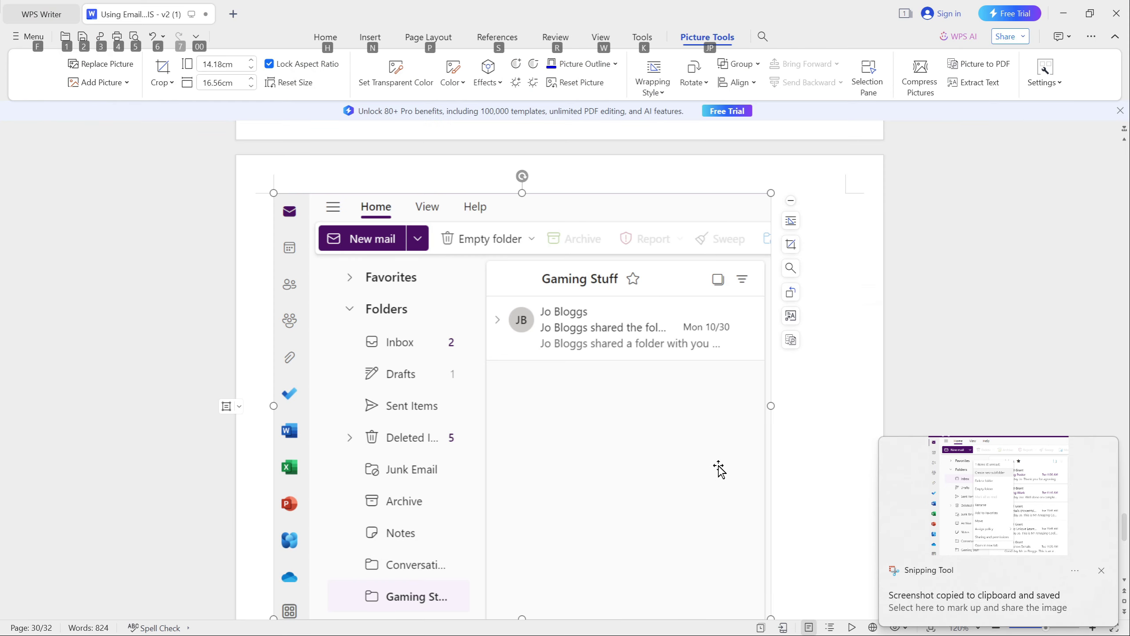
Paste the Outlook folder-menu screenshot on a new line below the previous picture.
click(797, 476)
scroll(800, 459, down, 5)
key(Return)
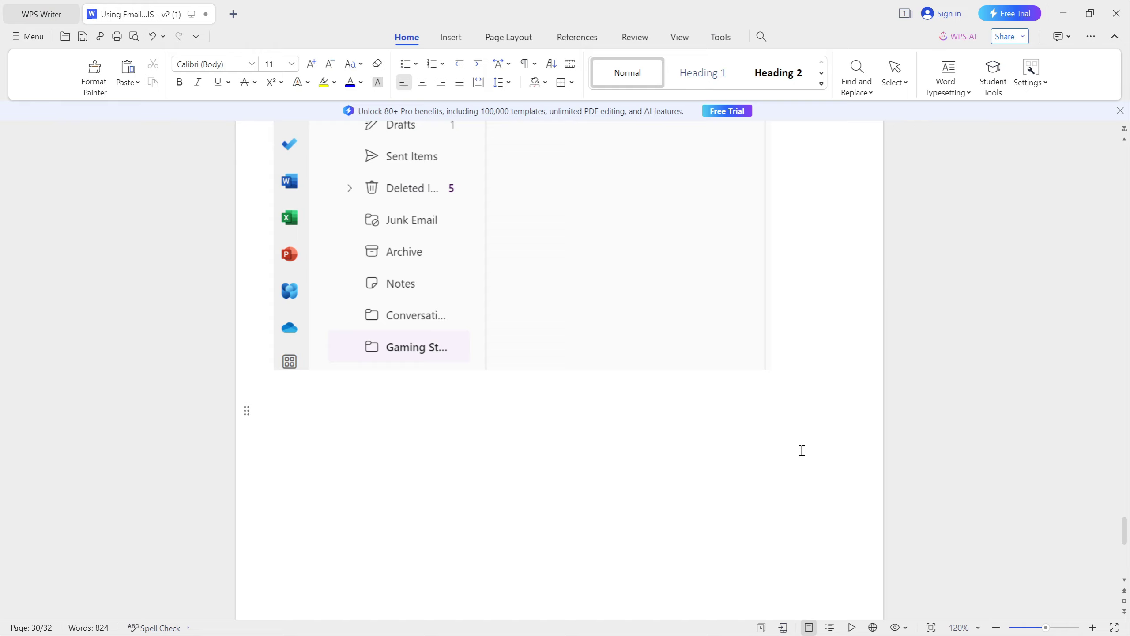
key(ctrl+v)
click(703, 417)
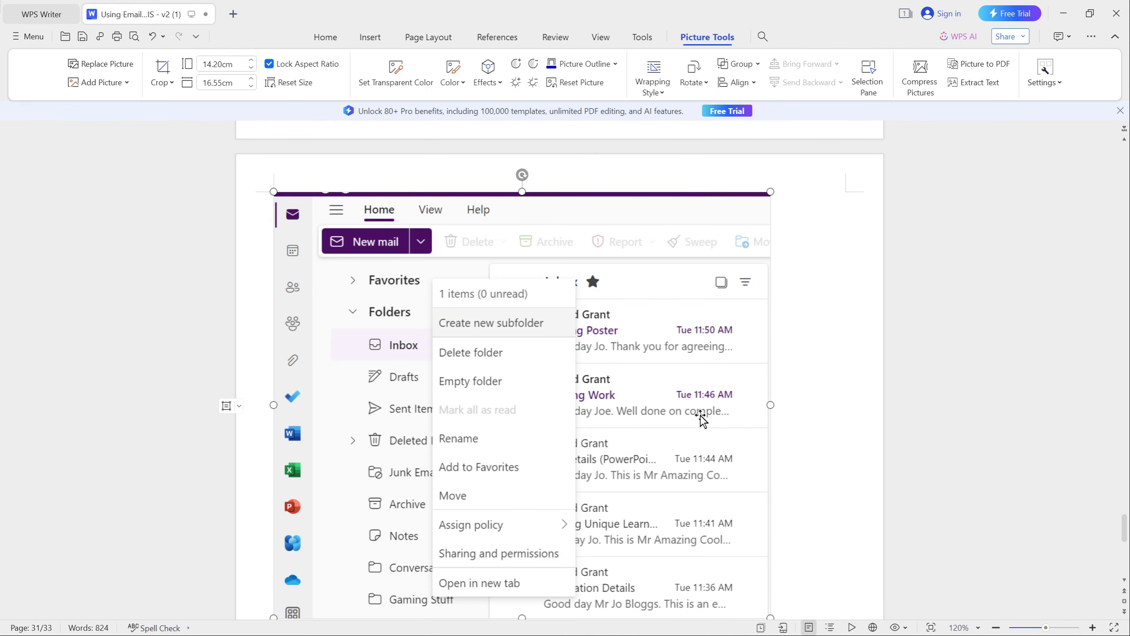
scroll(703, 386, down, 3)
scroll(661, 378, up, 2)
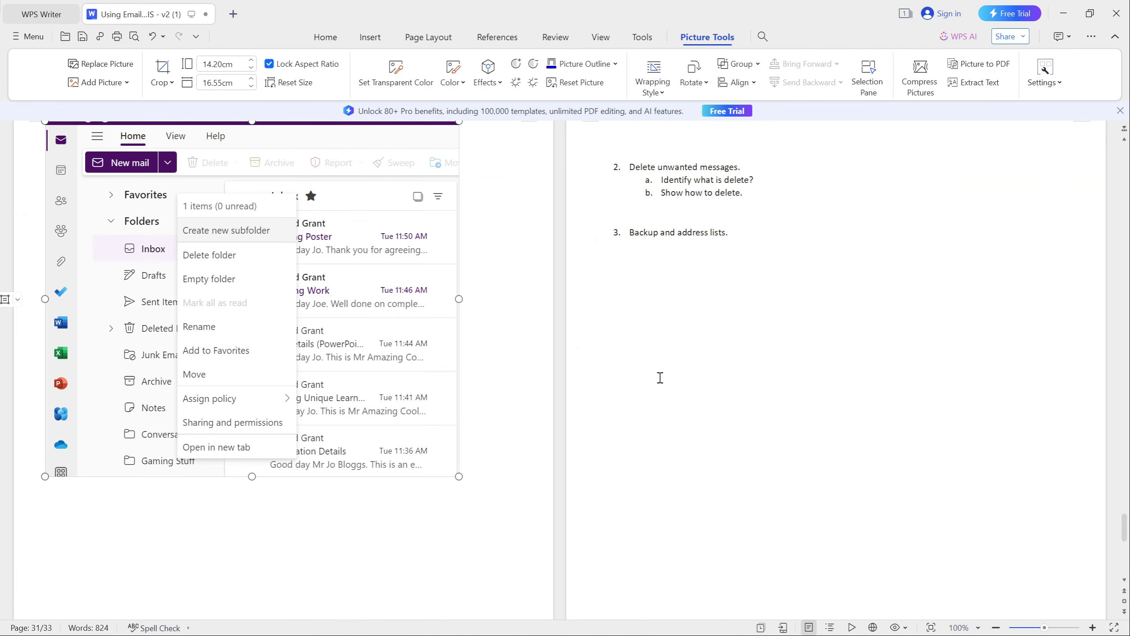
scroll(661, 380, down, 1)
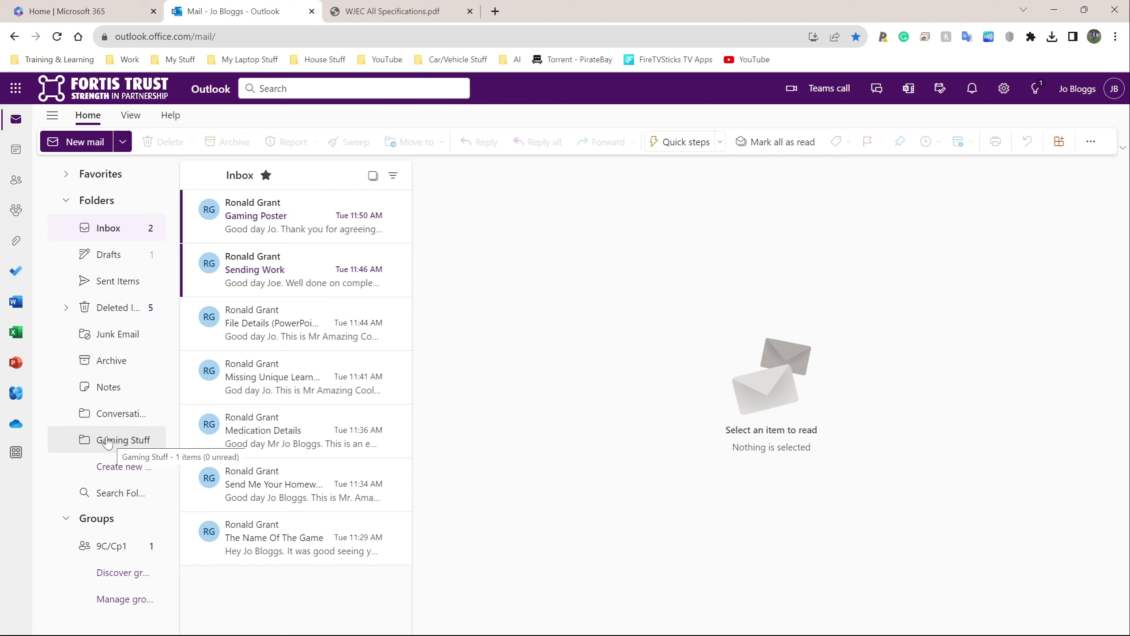
Add a 'Driving Games' subfolder under Gaming Stuff and widen the folder pane to show full names.
right_click(130, 445)
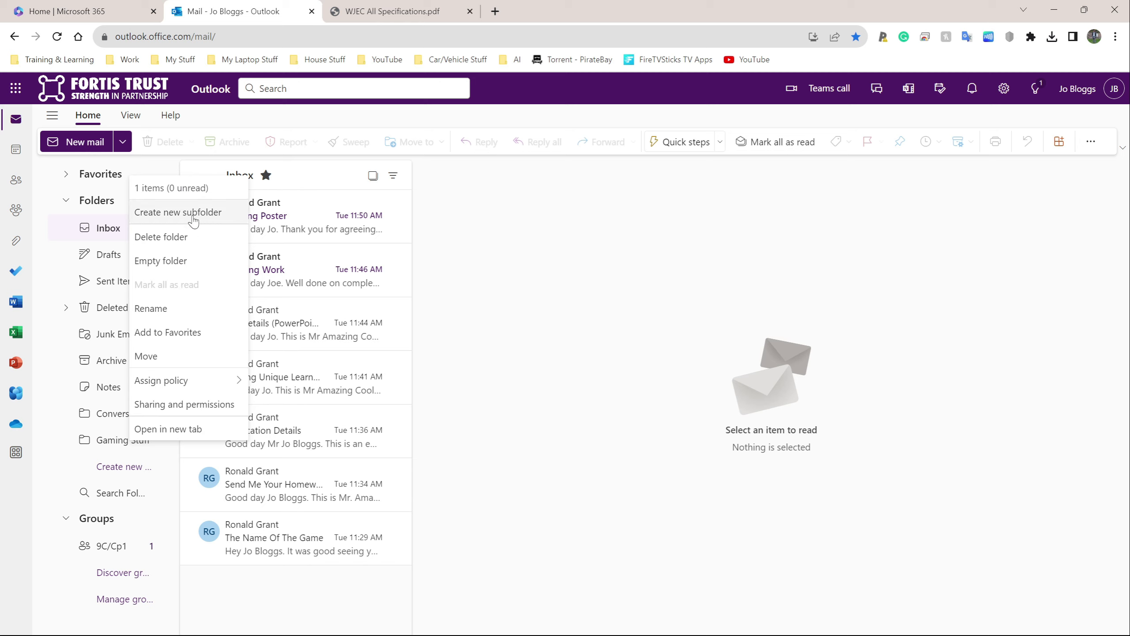
click(168, 217)
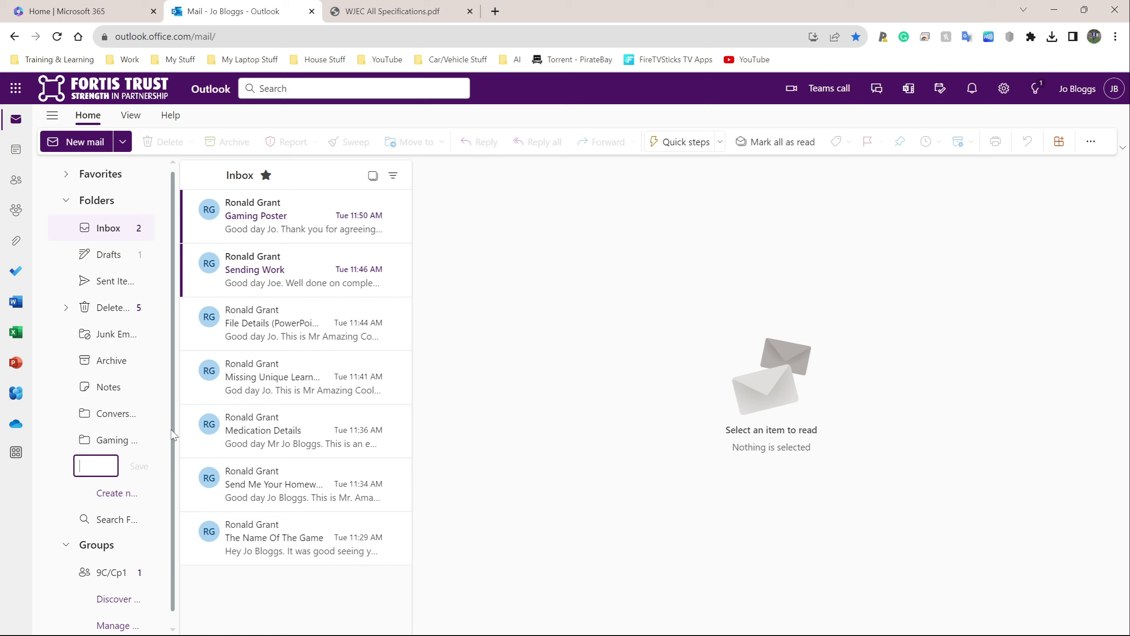
text(Games)
key(Return)
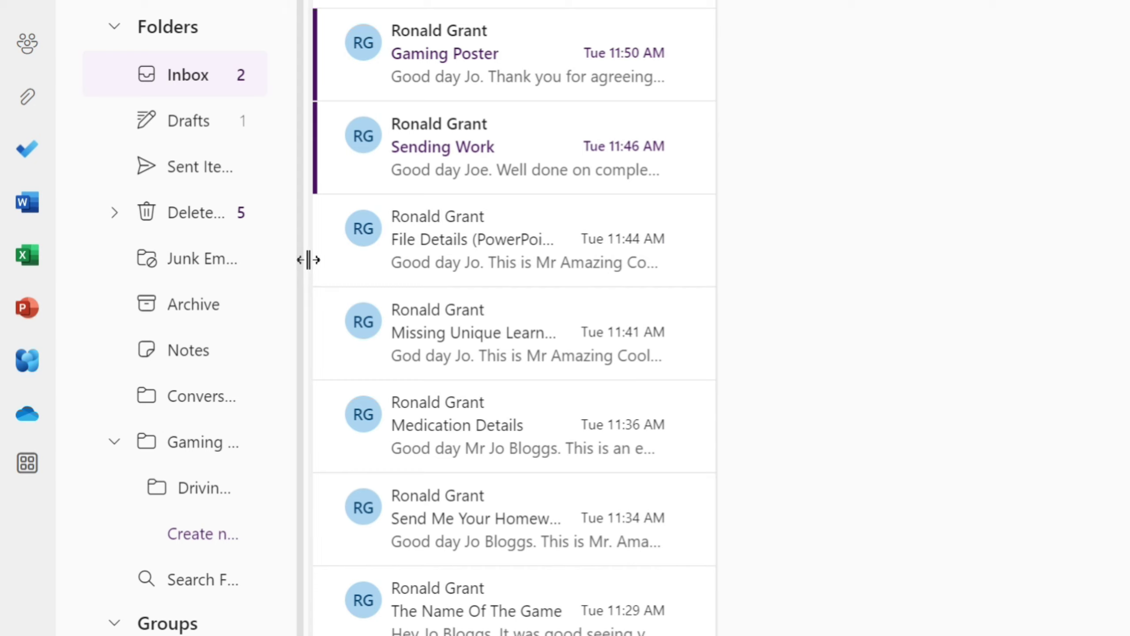
drag(307, 260, 469, 287)
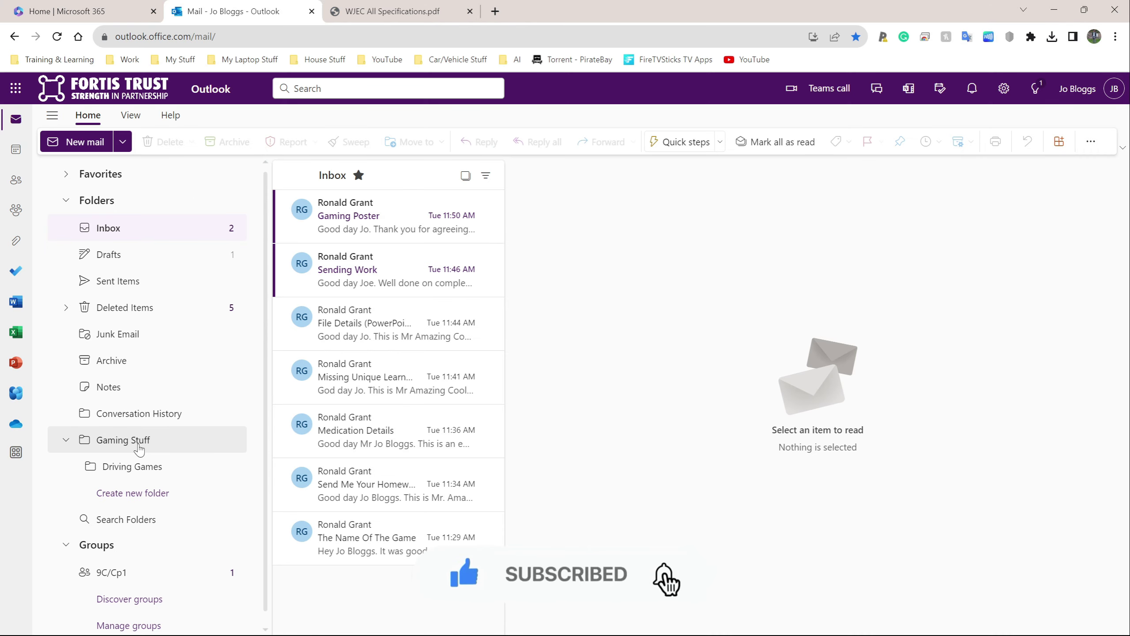
Create a 'Fighting Games' subfolder under Gaming Stuff, then open the Gaming Stuff folder.
right_click(109, 444)
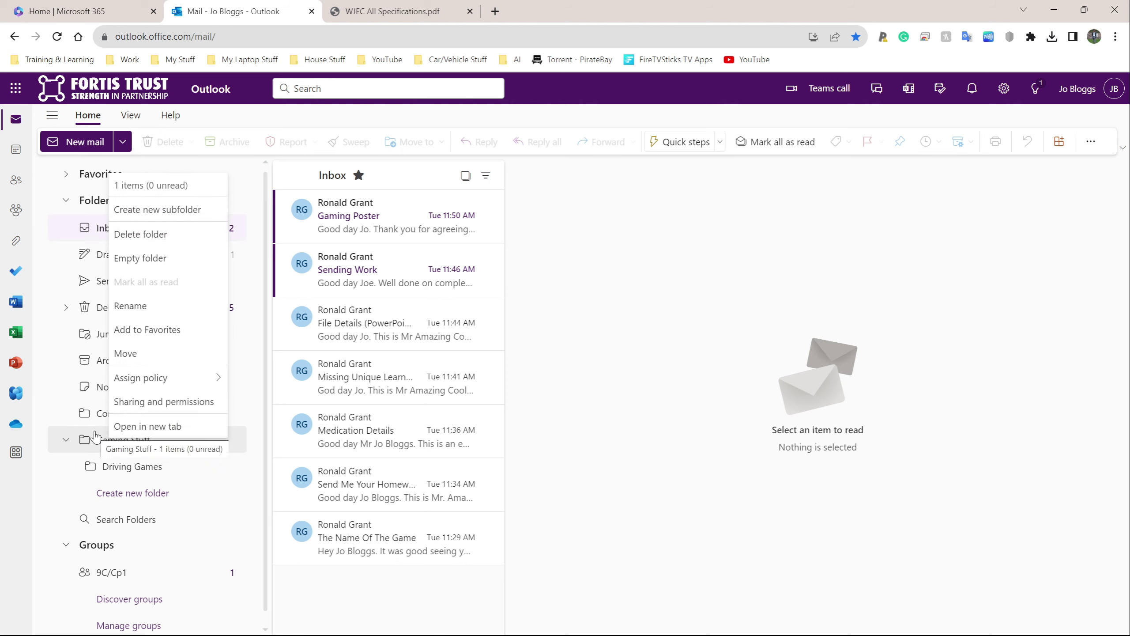
click(190, 211)
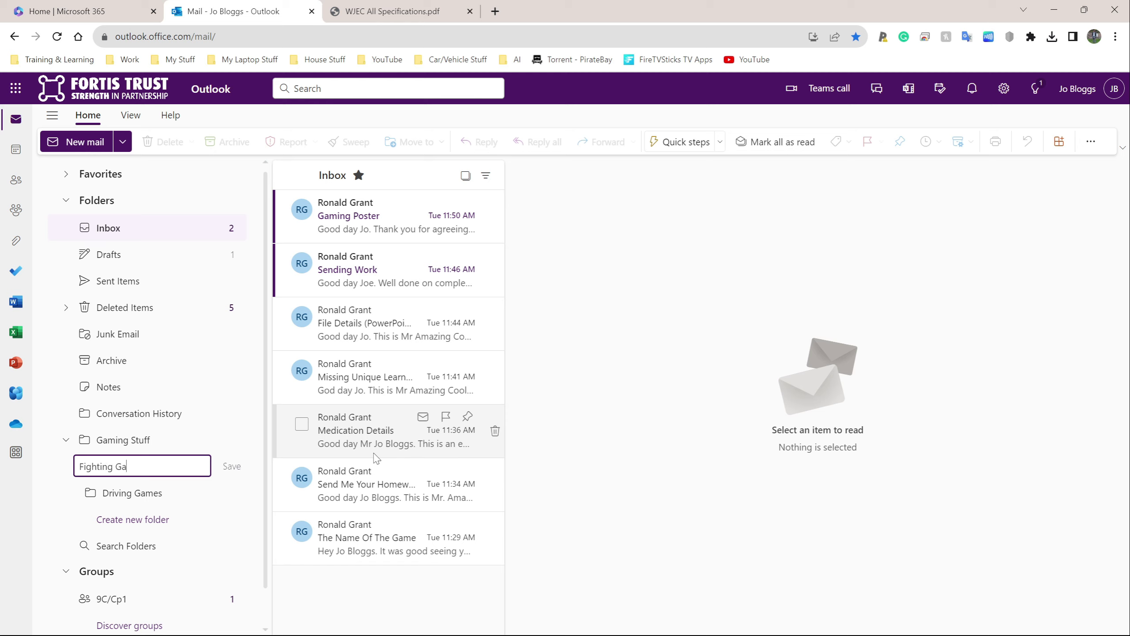
key(Return)
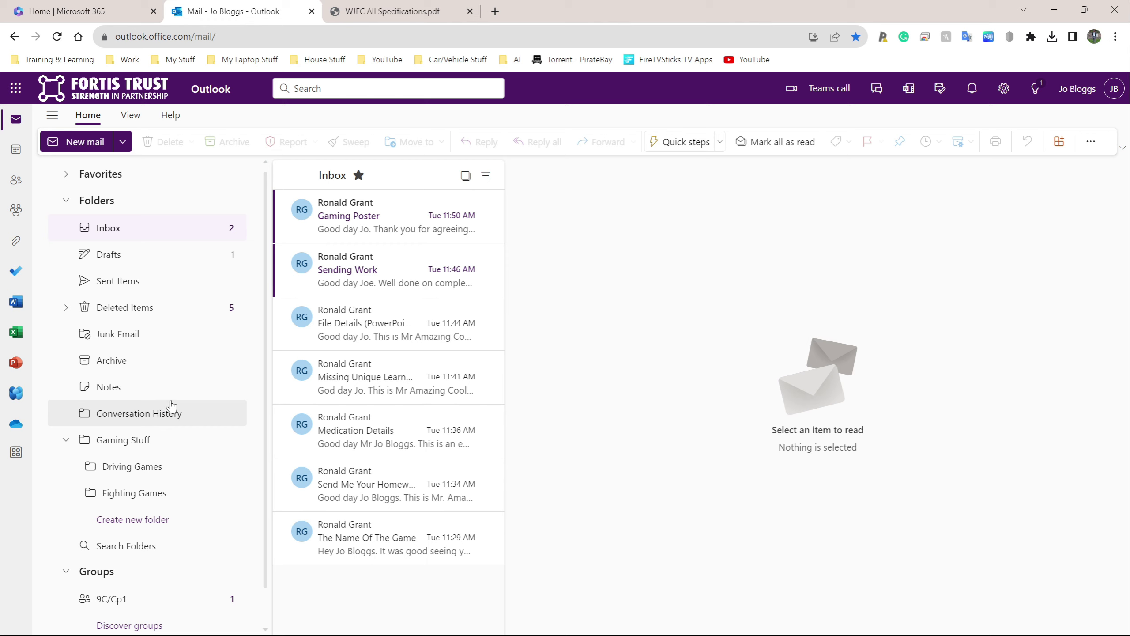
click(119, 441)
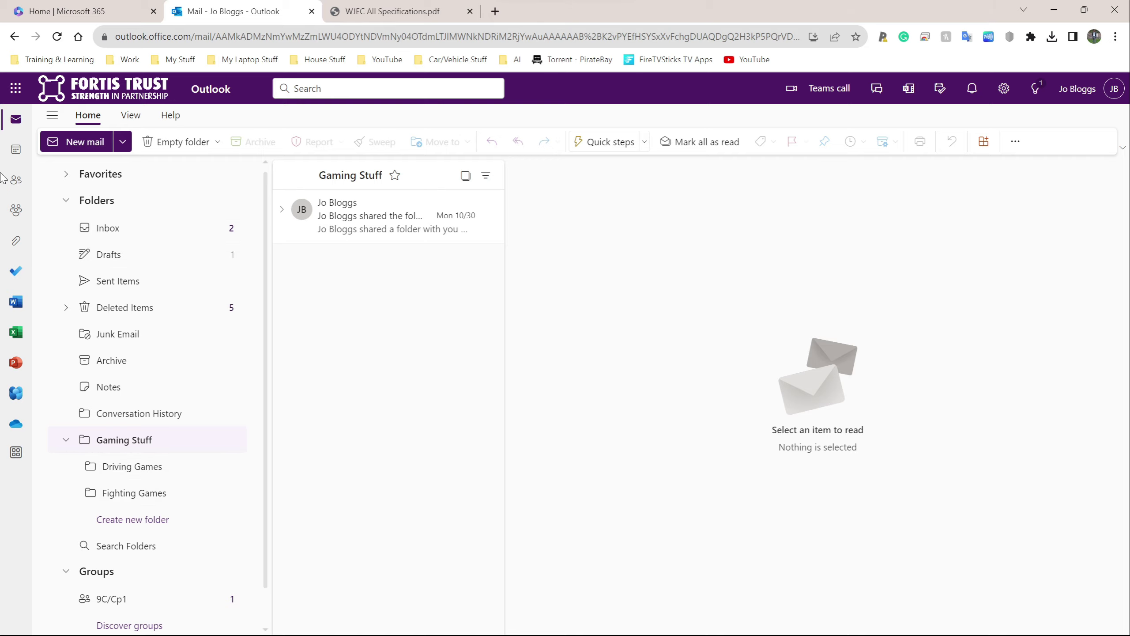
Snip the Outlook folder pane showing both Gaming Stuff subfolders, then switch to WPS Writer.
key(super+shift+s)
drag(3, 102, 275, 510)
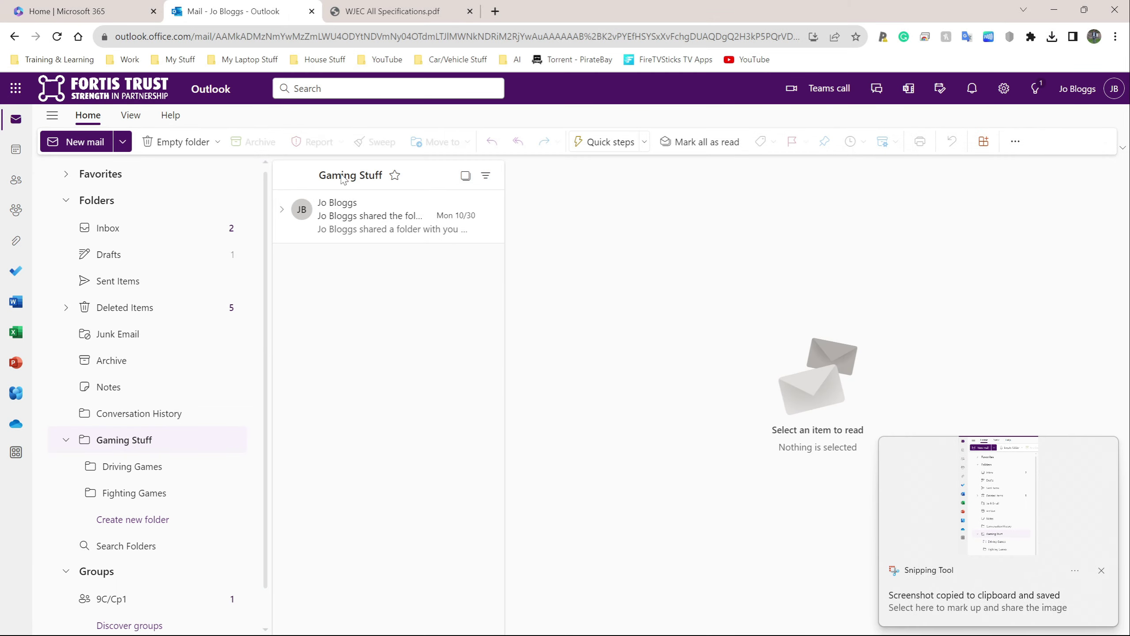
key(alt+Tab)
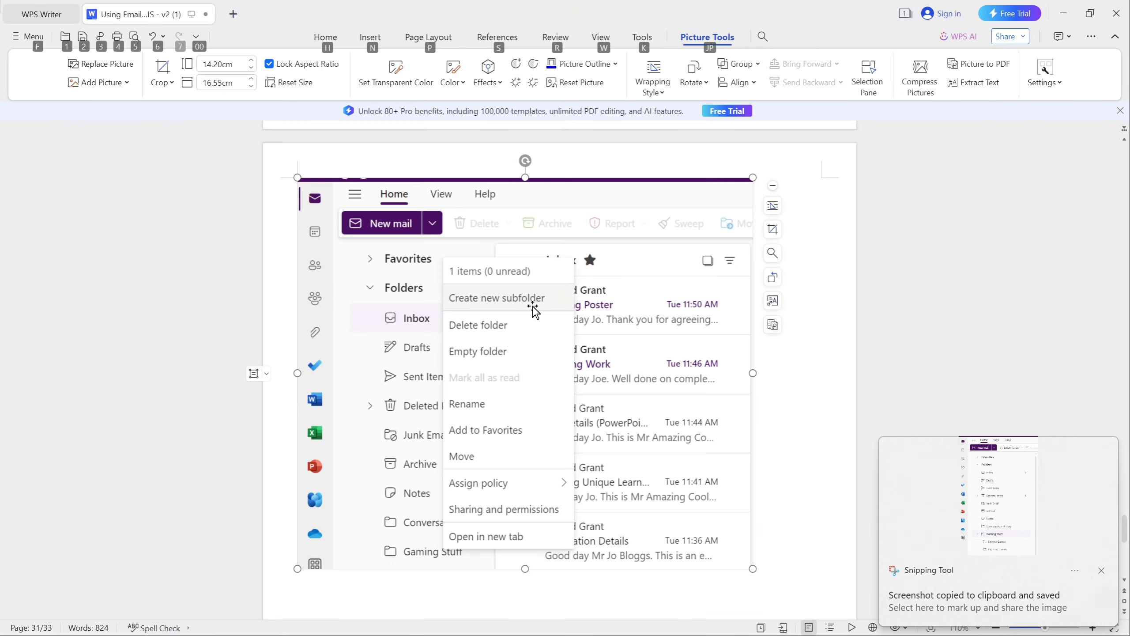
Paste the folder-pane screenshot below the existing picture, then return to Outlook.
click(829, 547)
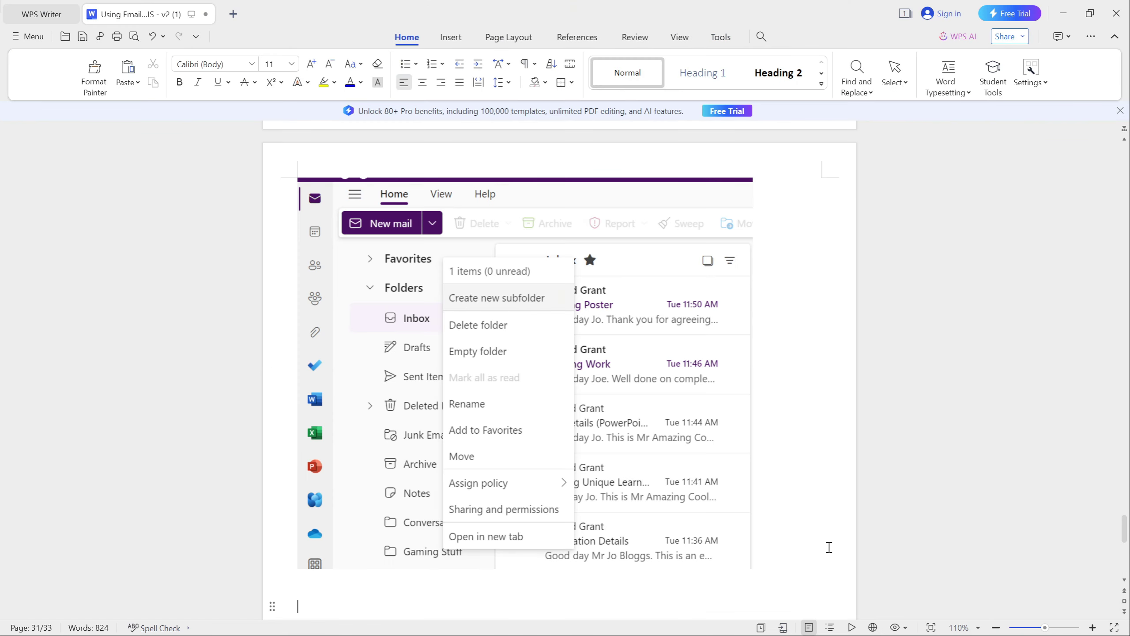
key(ctrl+v)
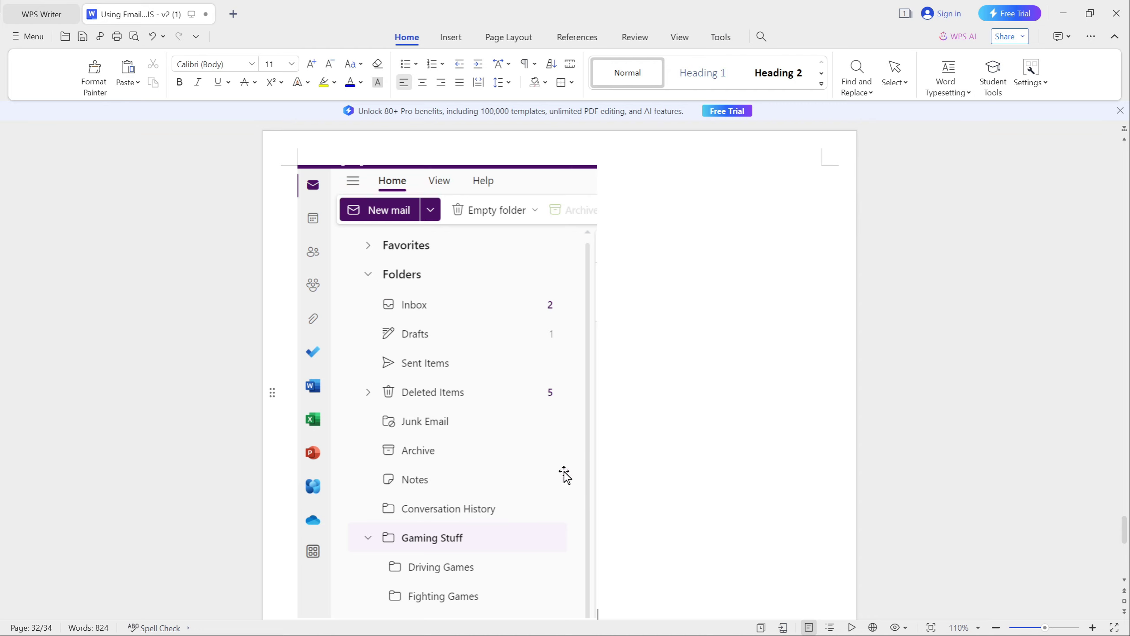
scroll(552, 473, down, 1)
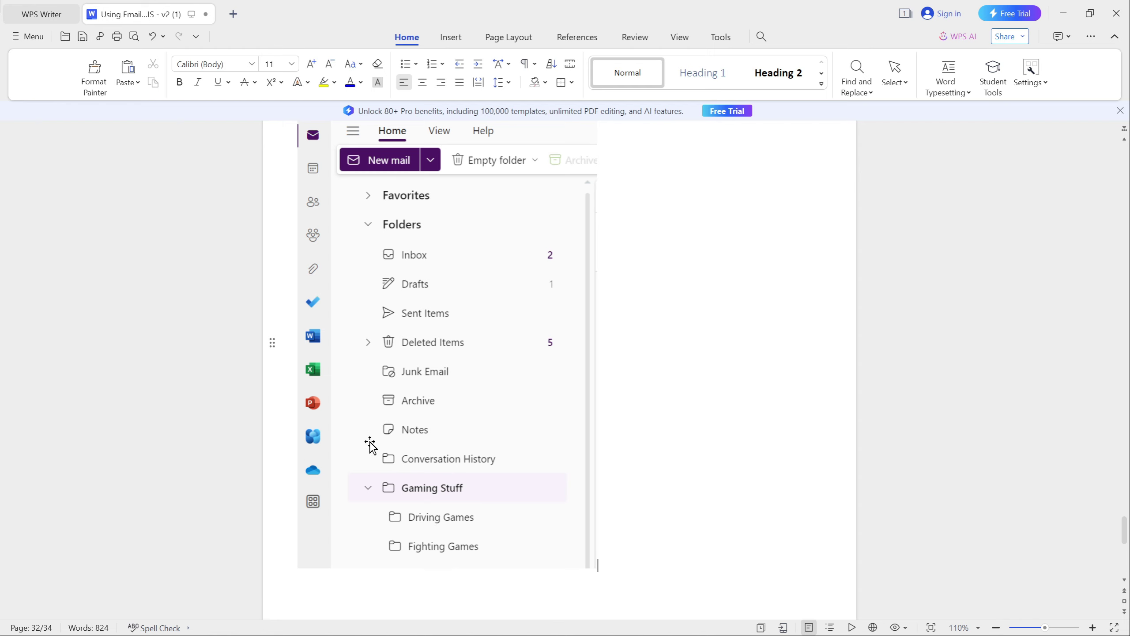
key(alt+Tab)
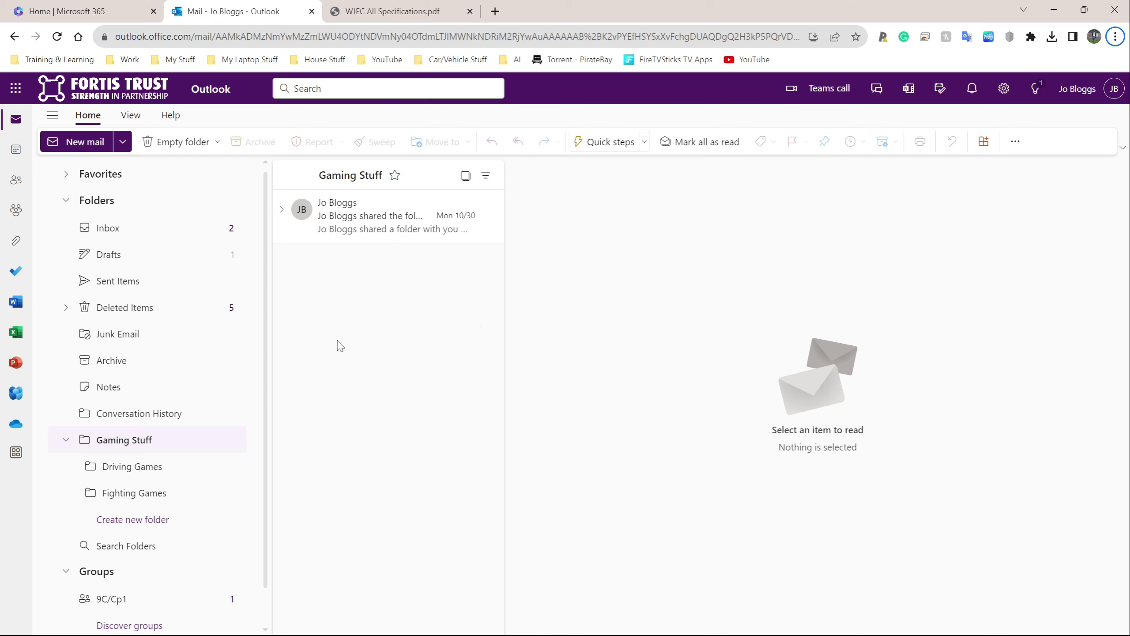
Move 'The Name Of The Game' from the Inbox to Driving Games, searching 'driving' in Move.
click(159, 235)
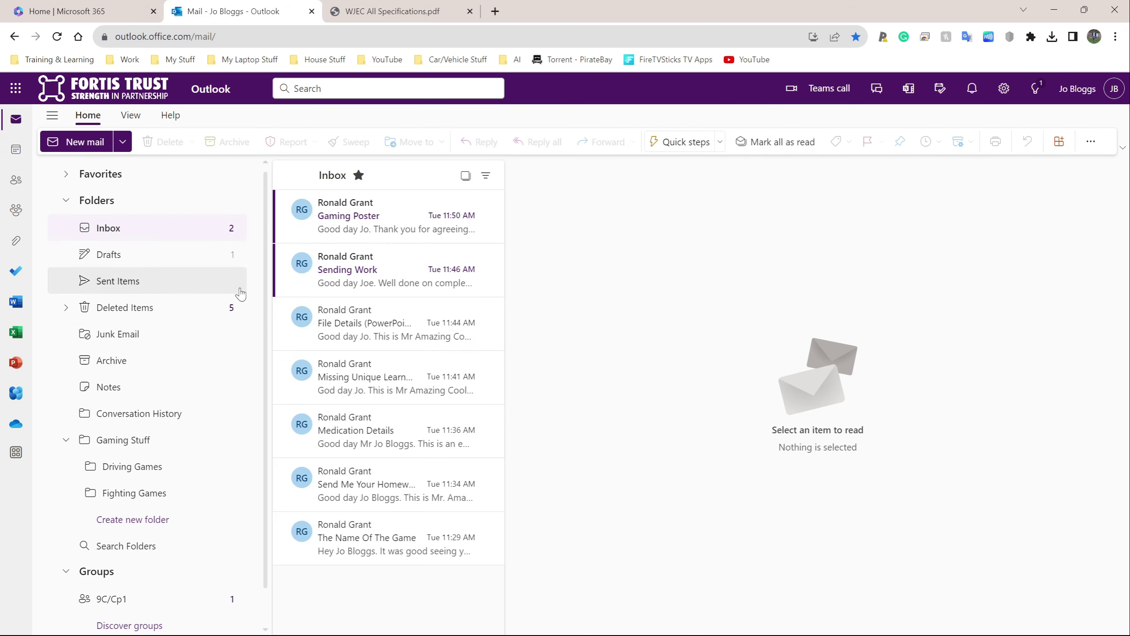
click(339, 543)
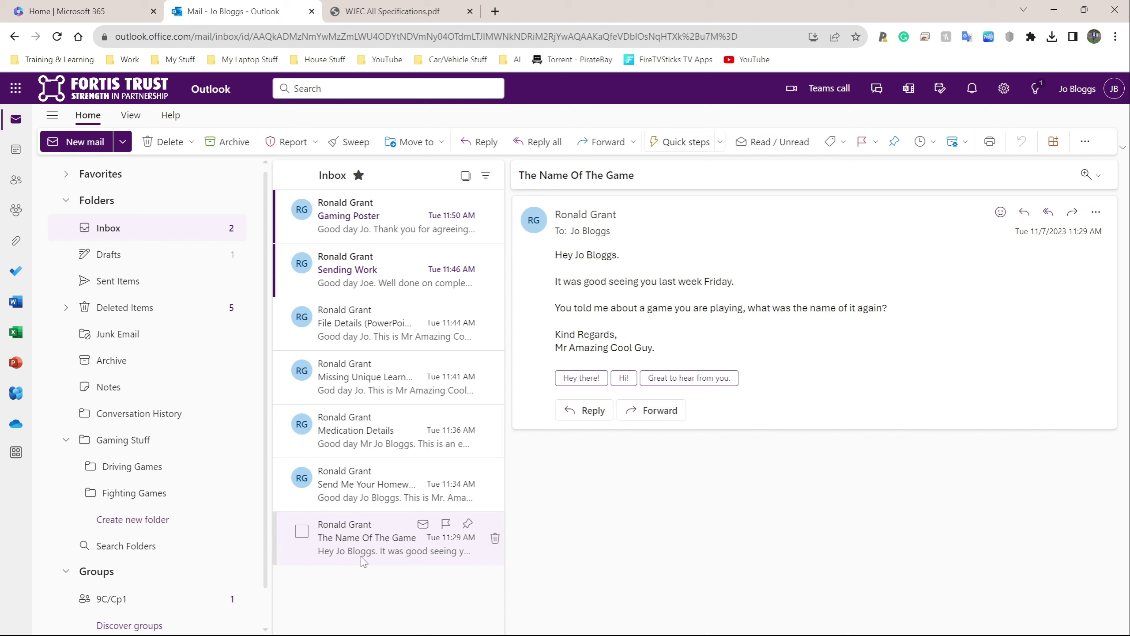
right_click(342, 533)
mouse_move(342, 528)
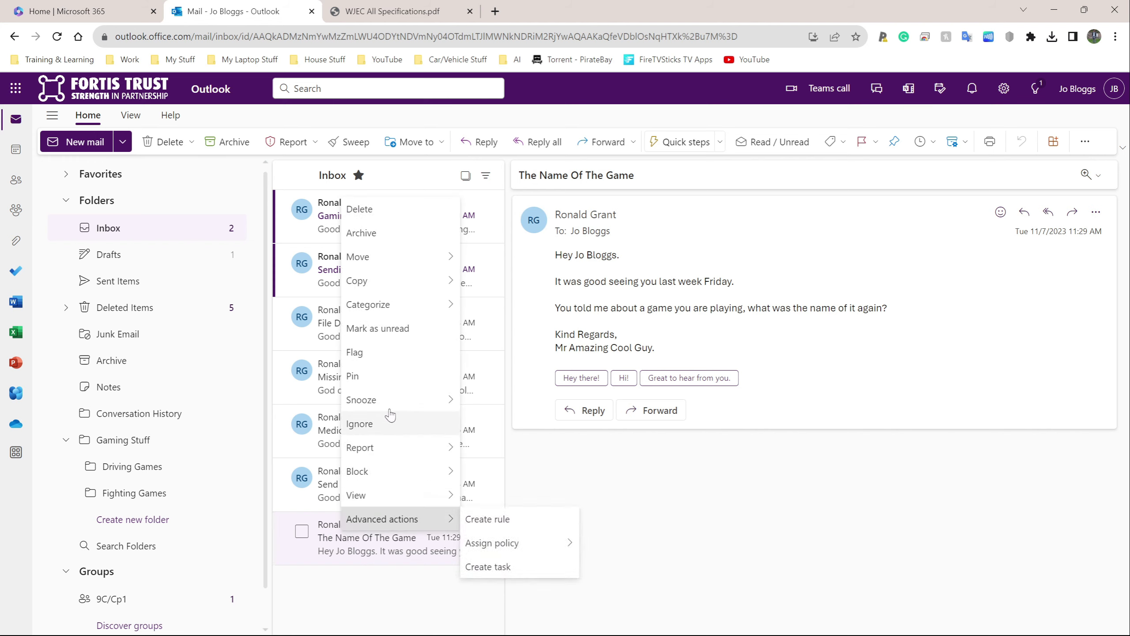
mouse_move(426, 257)
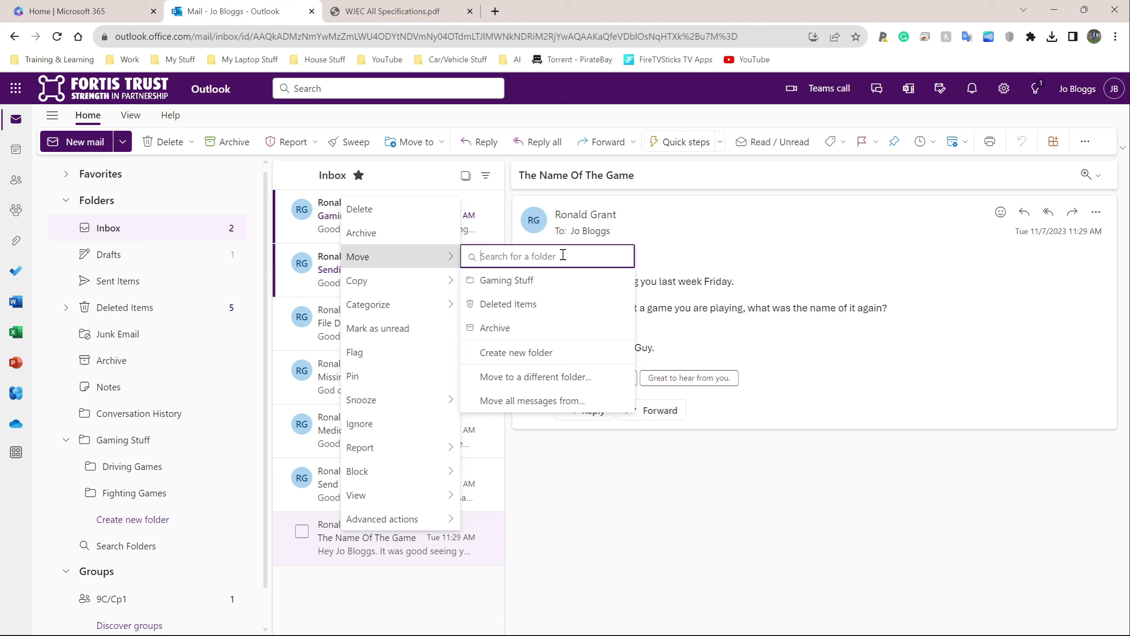
text(d)
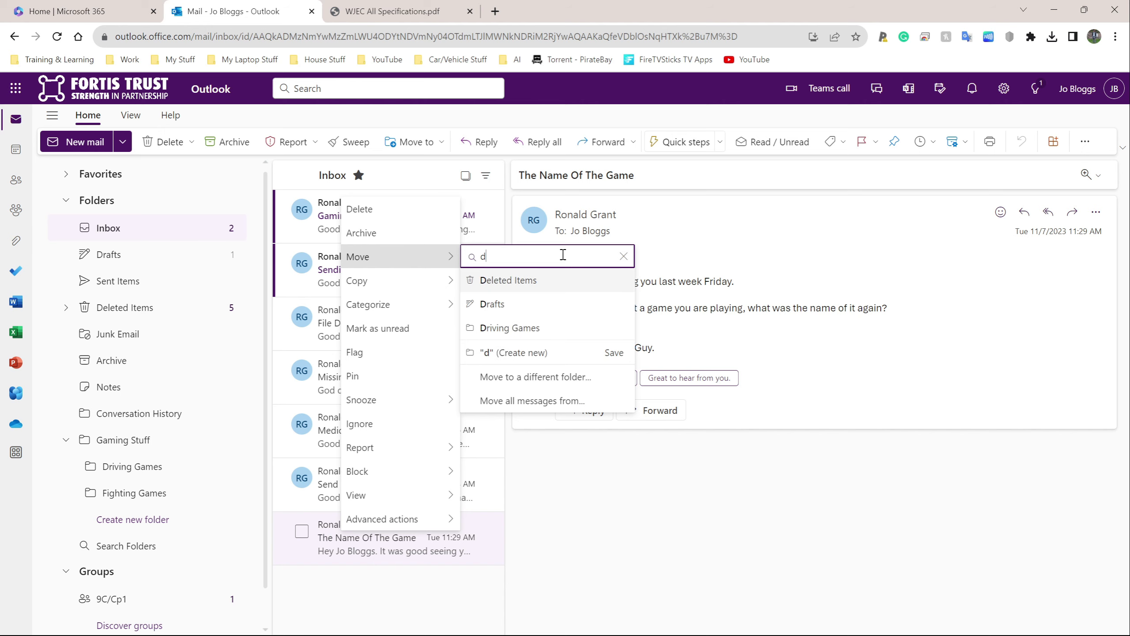
text(riving)
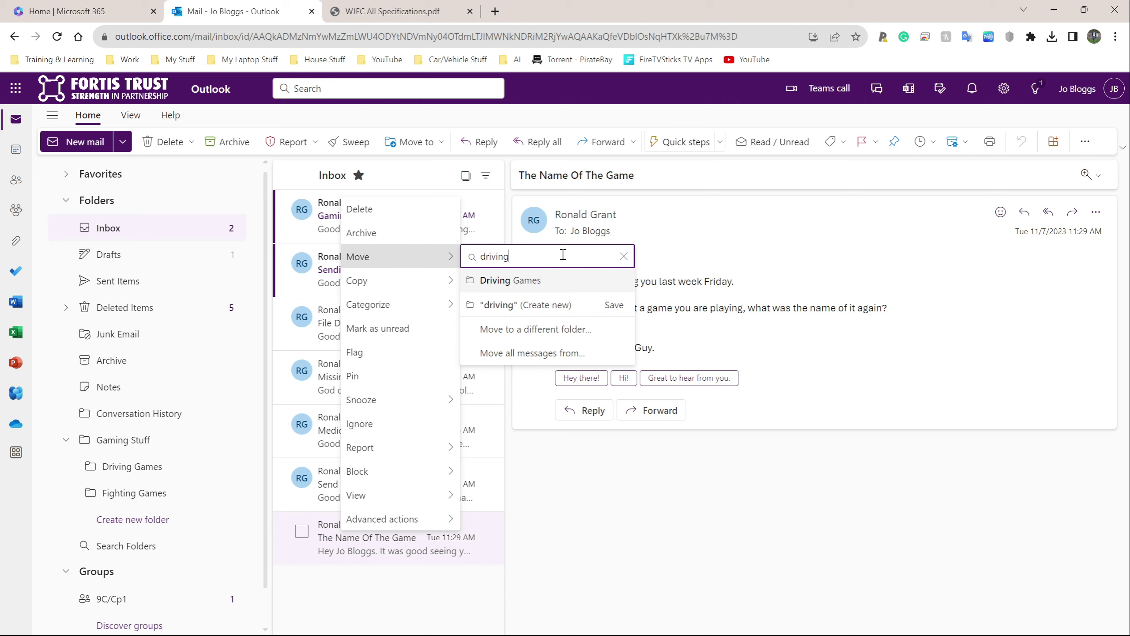
click(502, 286)
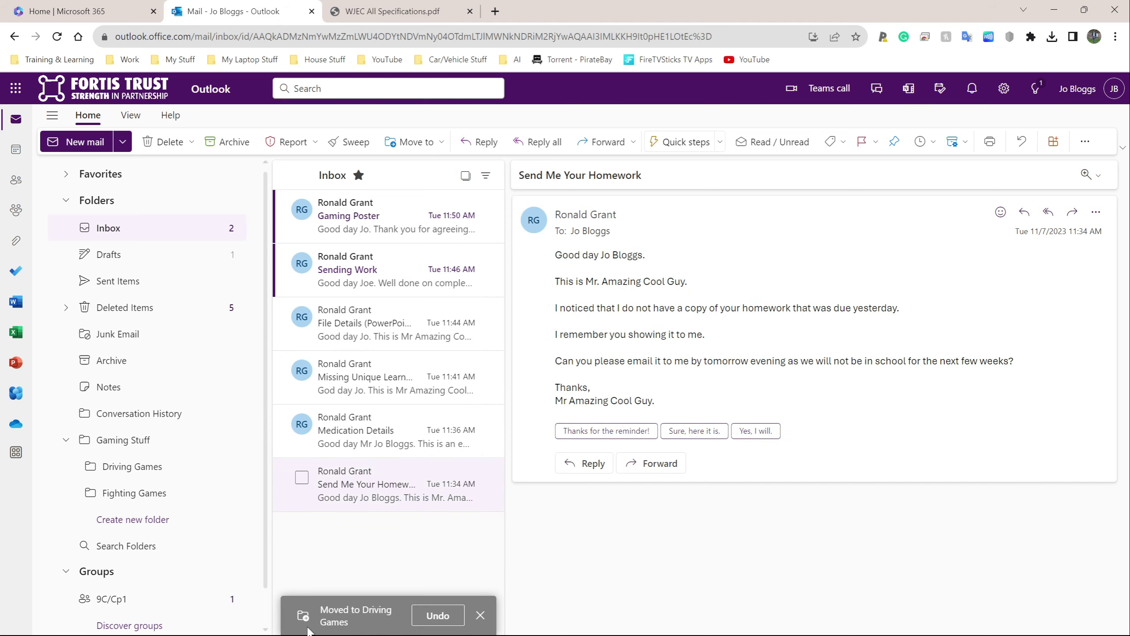
Capture a screenshot of the 'Moved to Driving Games' confirmation toast and bring up the WPS Writer guide.
key(super+shift+s)
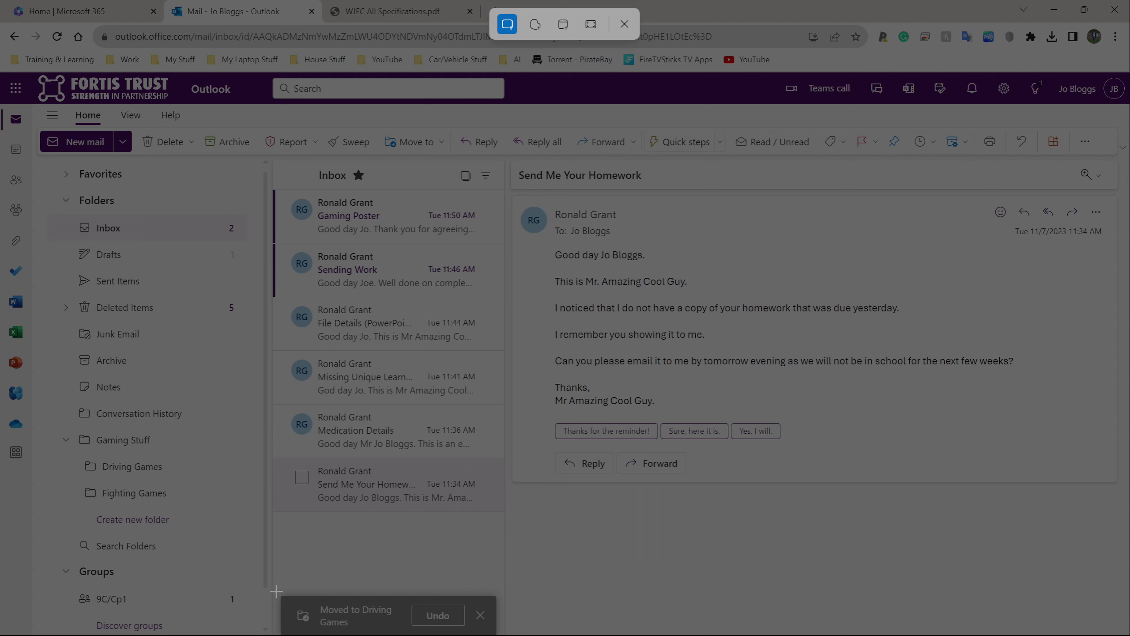
drag(278, 590, 499, 635)
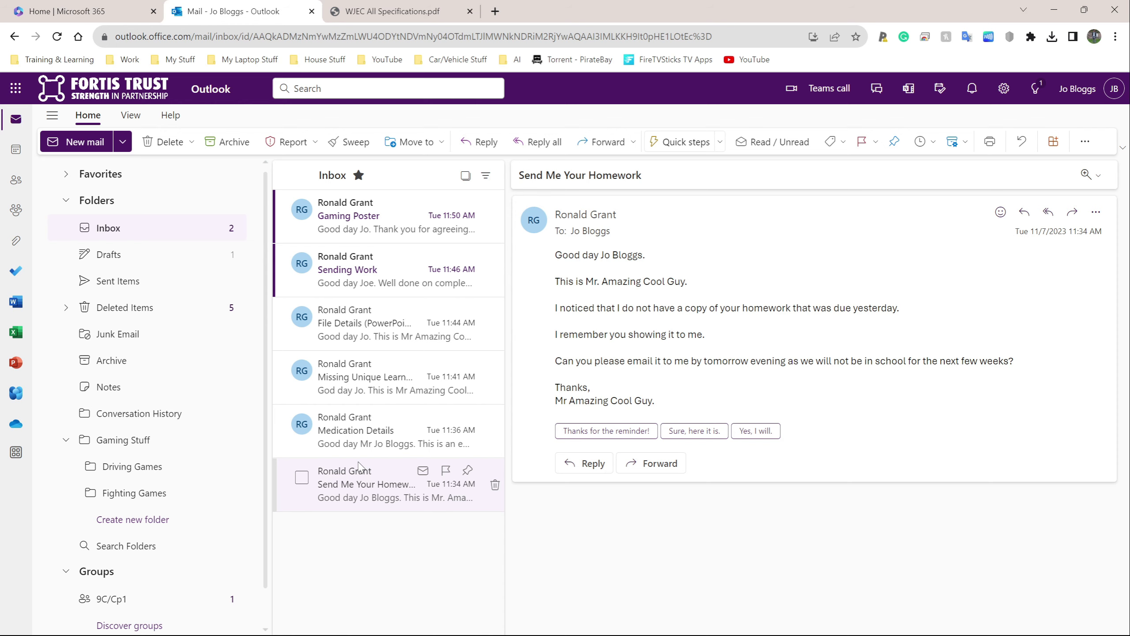
key(alt+Tab)
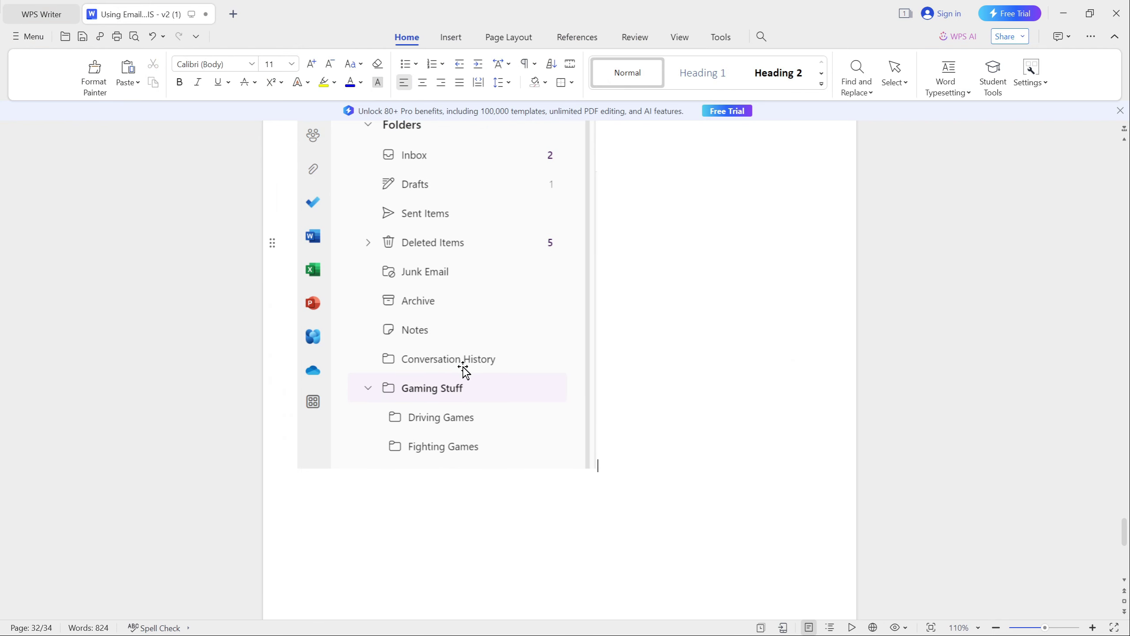
Paste the confirmation screenshot into the guide, then go back to Outlook's Gaming Stuff folder.
key(ctrl+v)
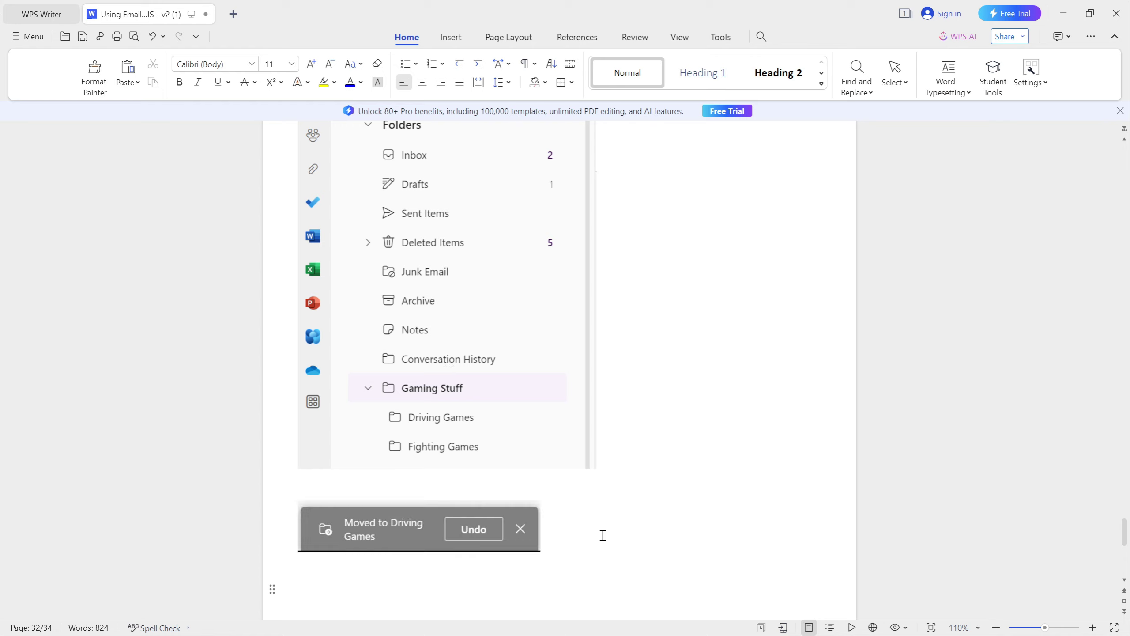
key(alt+Tab)
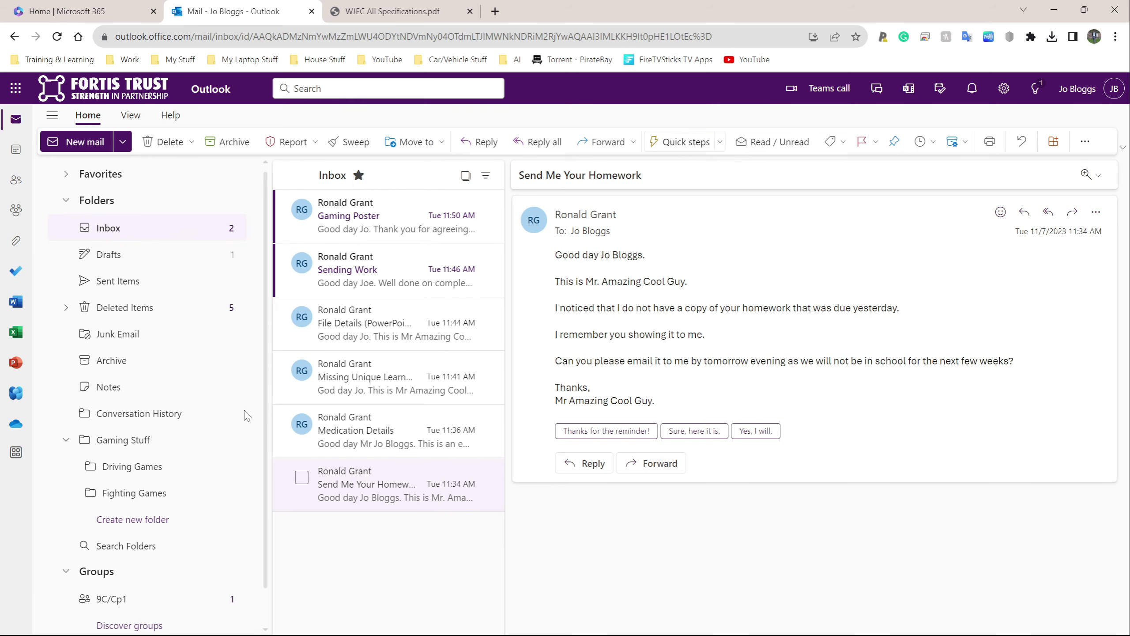
click(142, 445)
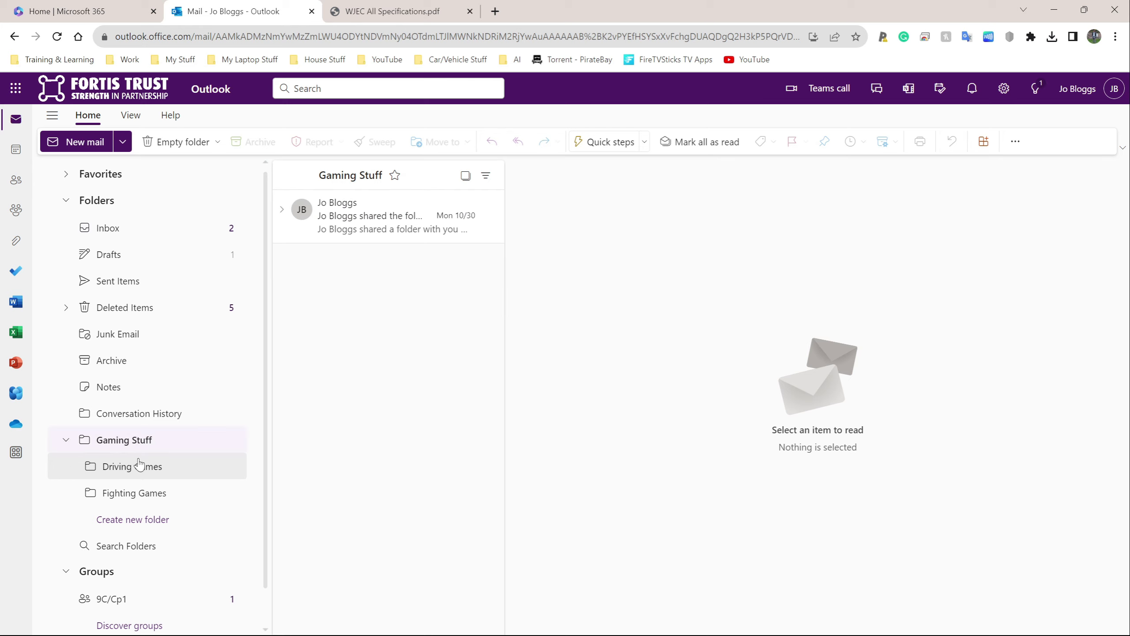
Show 'The Name Of The Game' inside Driving Games and screenshot the Outlook pane for the guide.
click(156, 500)
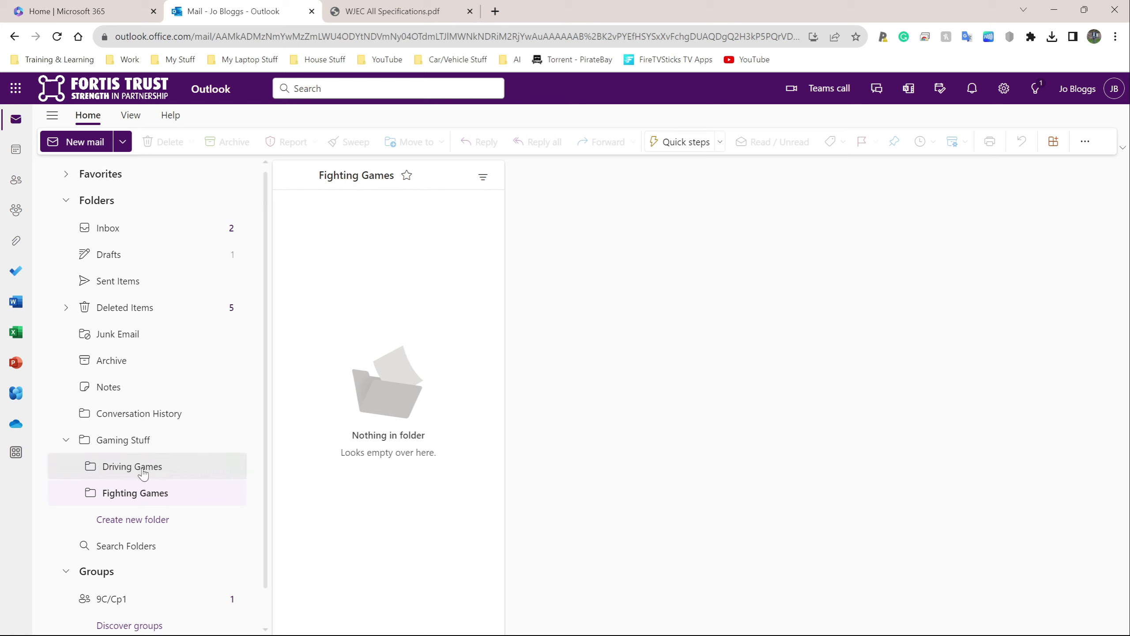
click(121, 469)
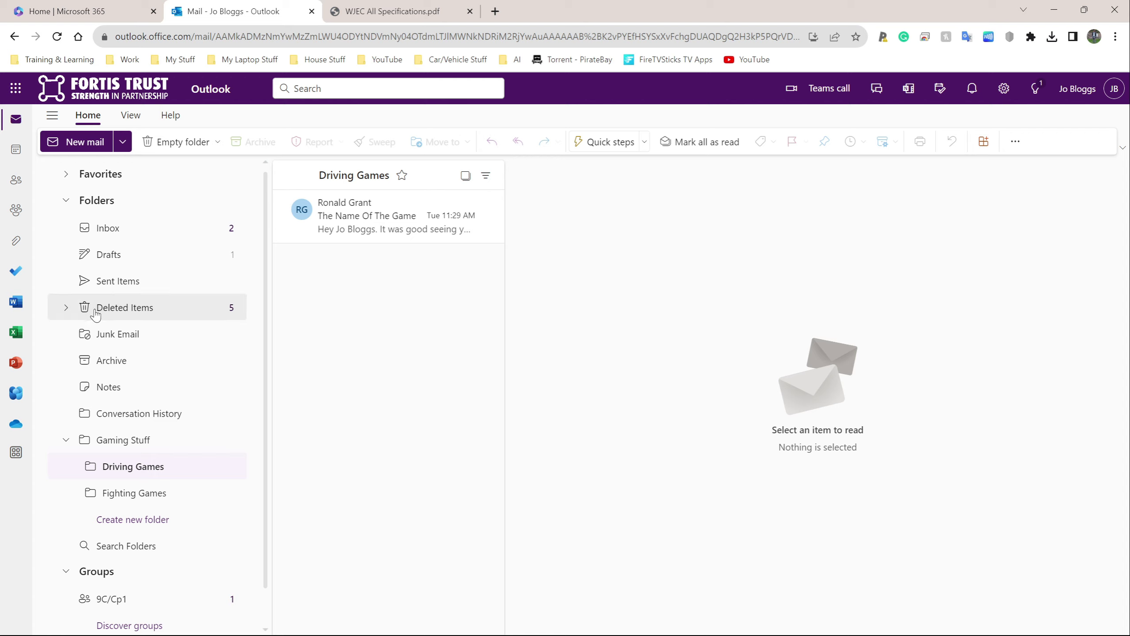
key(super+shift+s)
drag(4, 103, 506, 504)
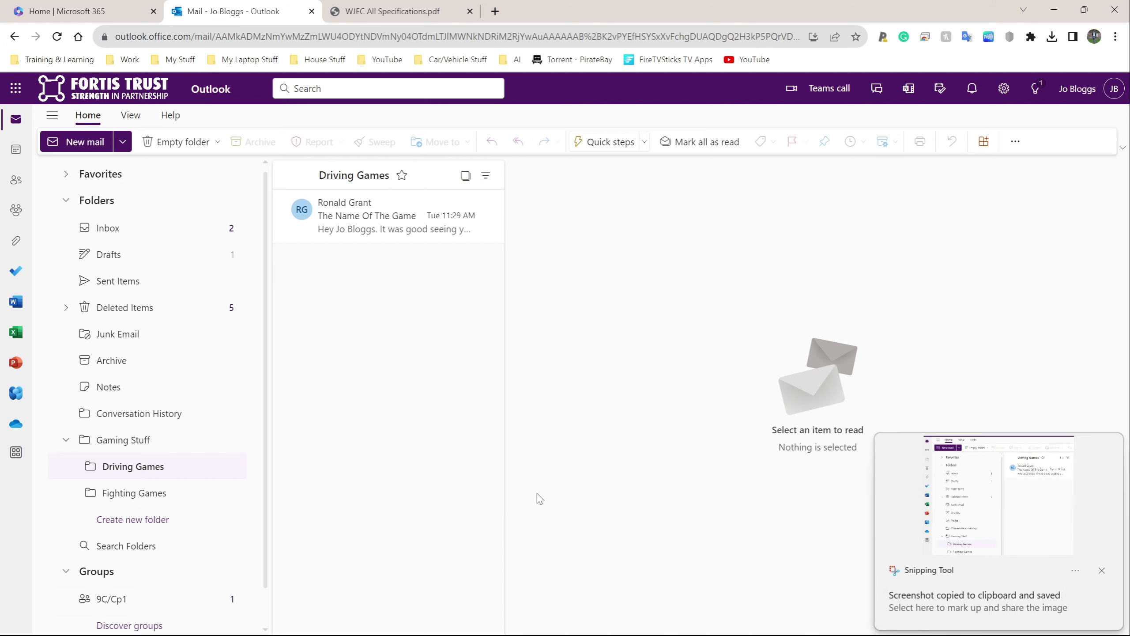
key(alt+Tab)
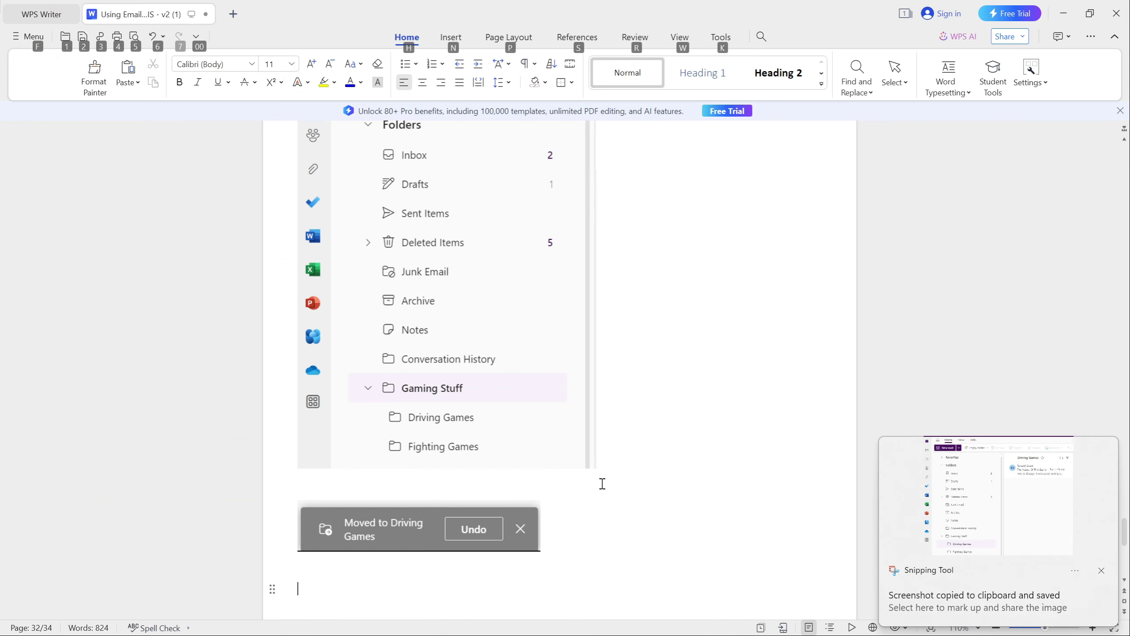
Paste the Driving Games screenshot onto the guide's next page and select it, then return to Outlook.
key(ctrl+v)
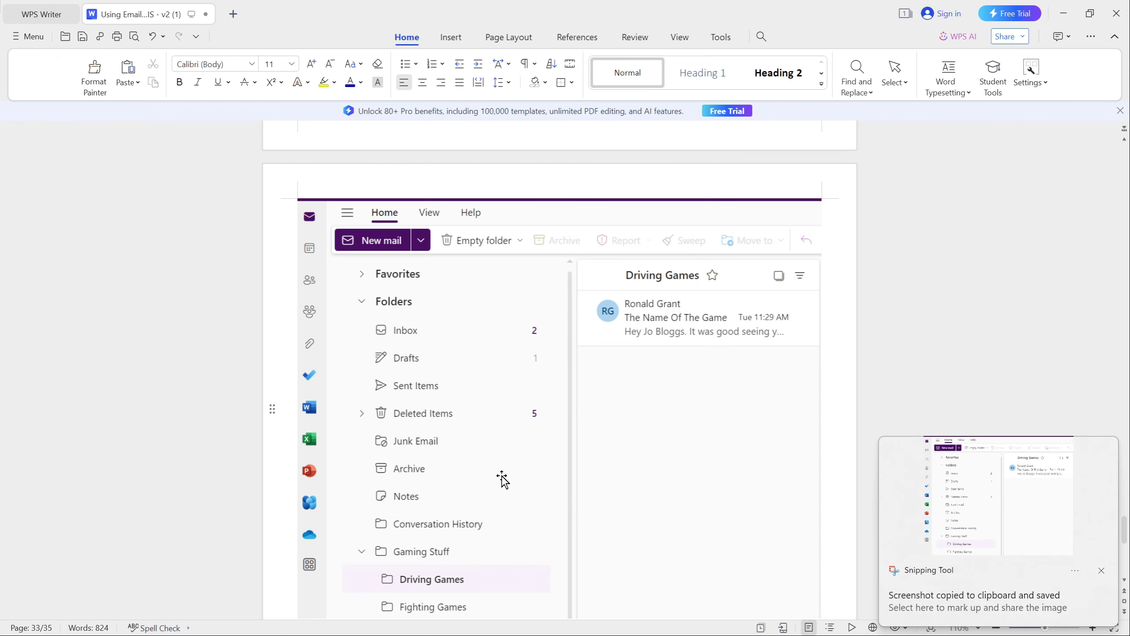
click(637, 428)
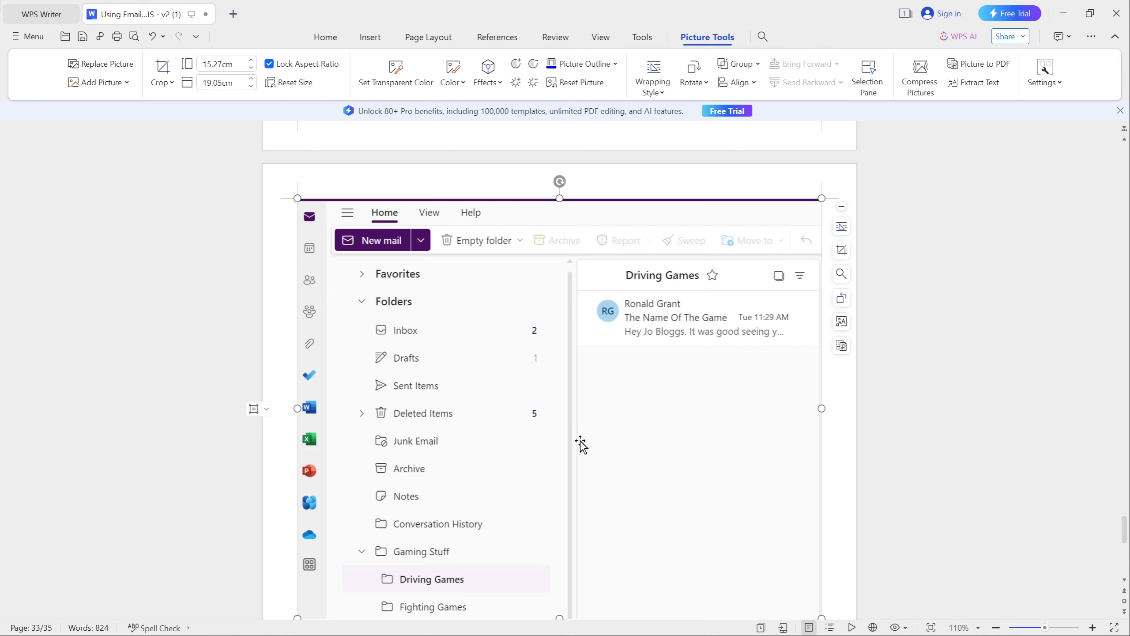
key(alt+Tab)
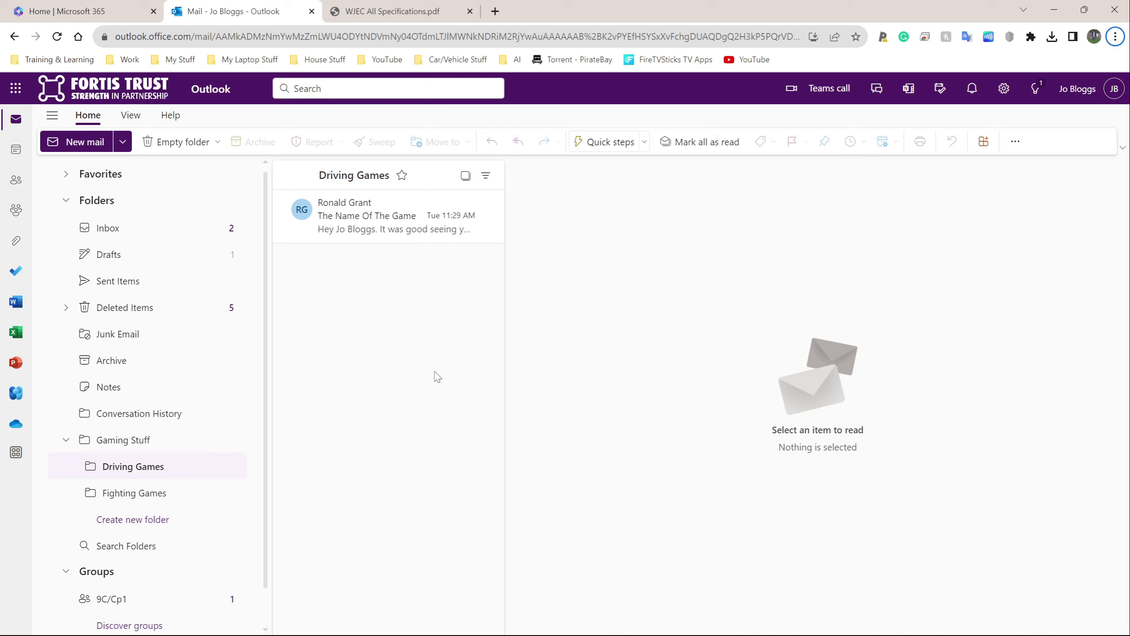